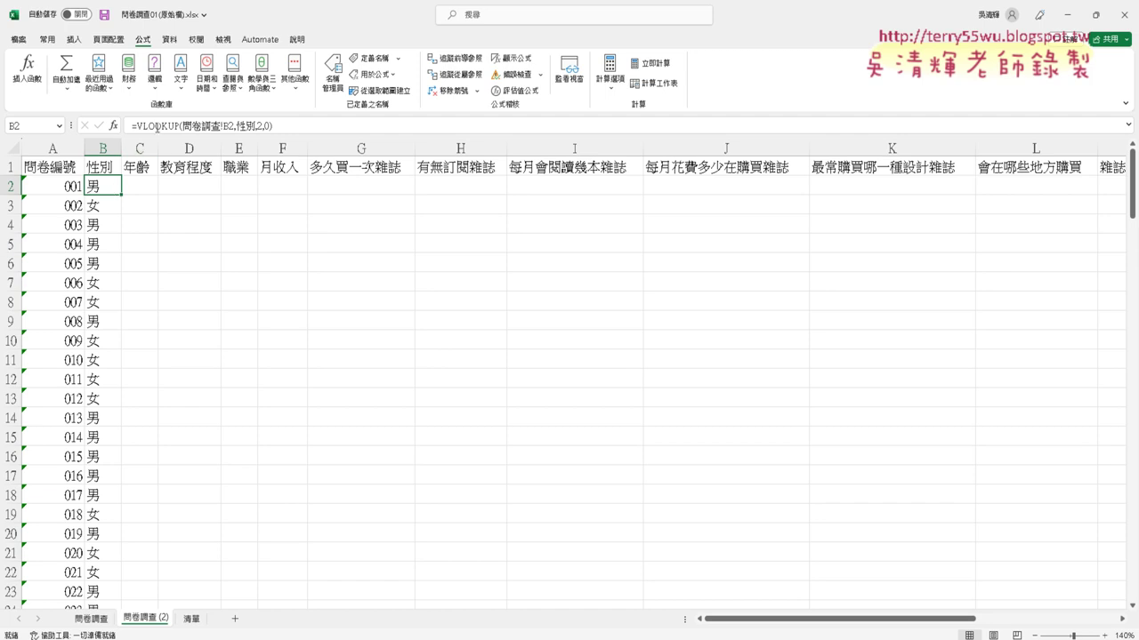
Step: Show the Function Arguments for B2's =VLOOKUP(問卷調查!B2,性別,2,0) on 問卷調查 (2)
{"action": "left_click", "coordinate": [156, 127]}
{"action": "left_click", "coordinate": [113, 125]}
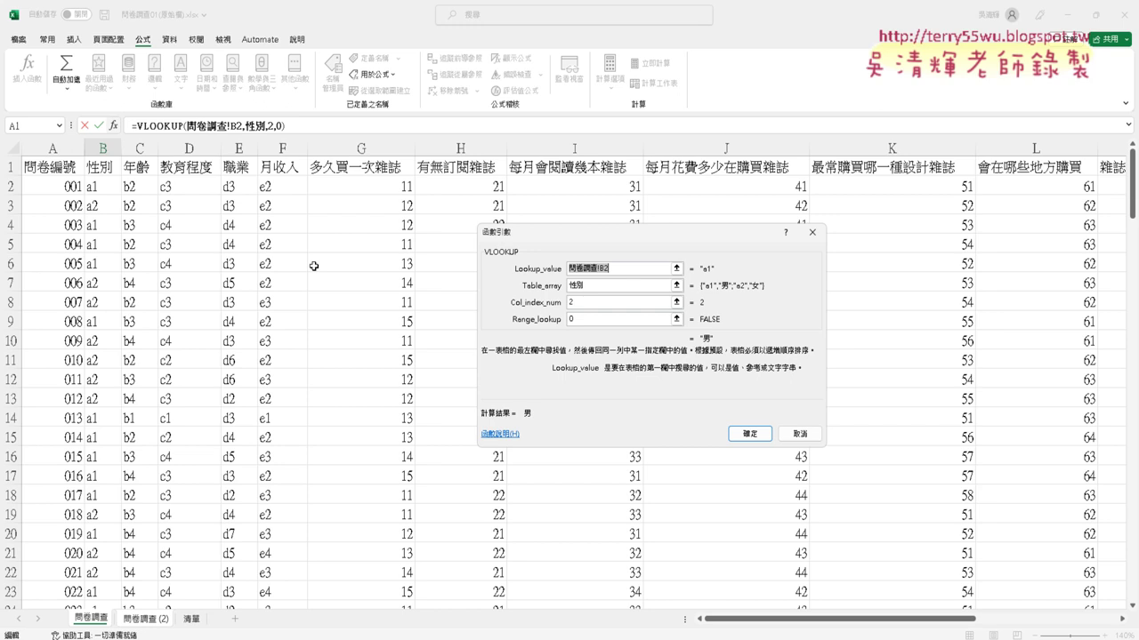
Step: Review the 性別 Table_array and range-lookup arguments against header B1, then cancel unchanged
{"action": "left_click", "coordinate": [591, 285]}
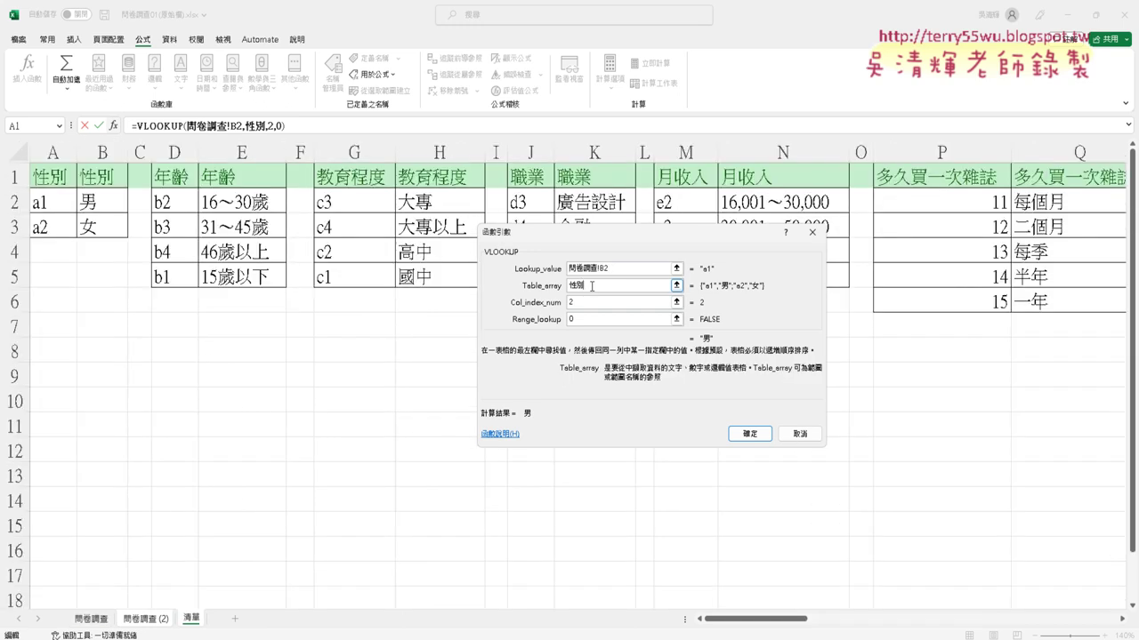
{"action": "key", "text": "shift+Tab"}
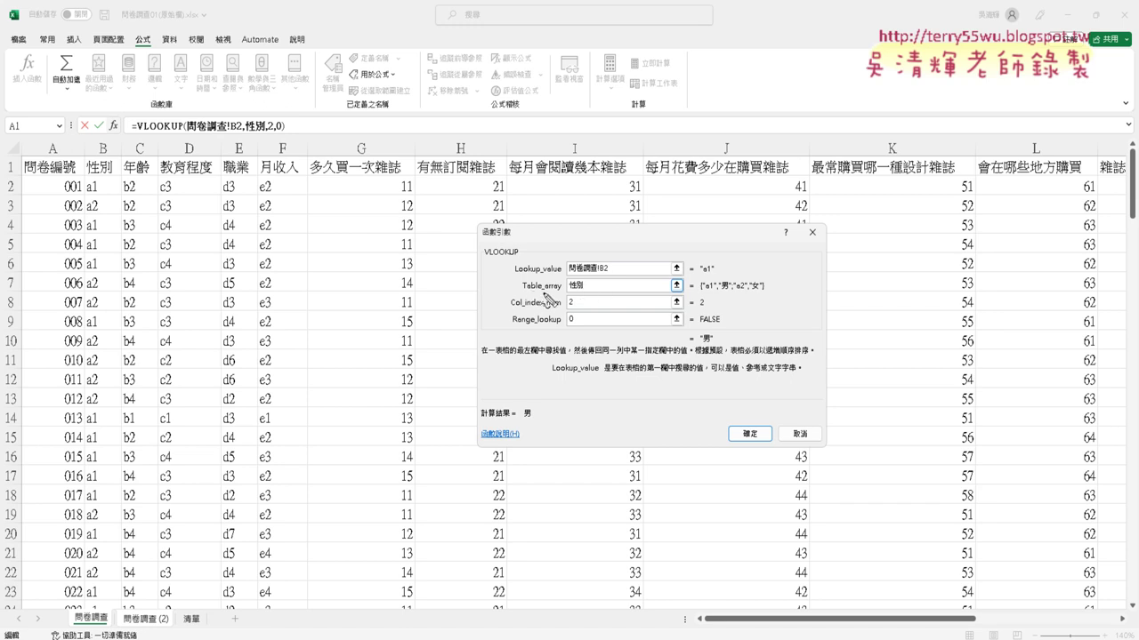
{"action": "left_click_drag", "start_coordinate": [544, 293], "coordinate": [562, 292]}
{"action": "left_click_drag", "start_coordinate": [515, 326], "coordinate": [531, 329]}
{"action": "left_click_drag", "start_coordinate": [91, 177], "coordinate": [116, 174]}
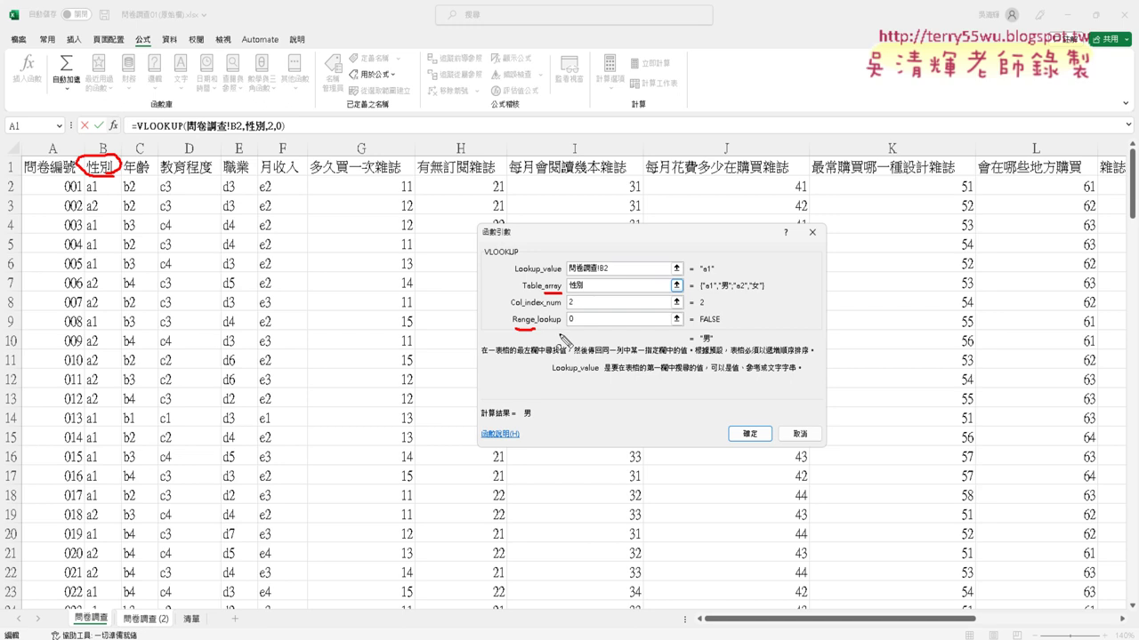
{"action": "key", "text": "Escape"}
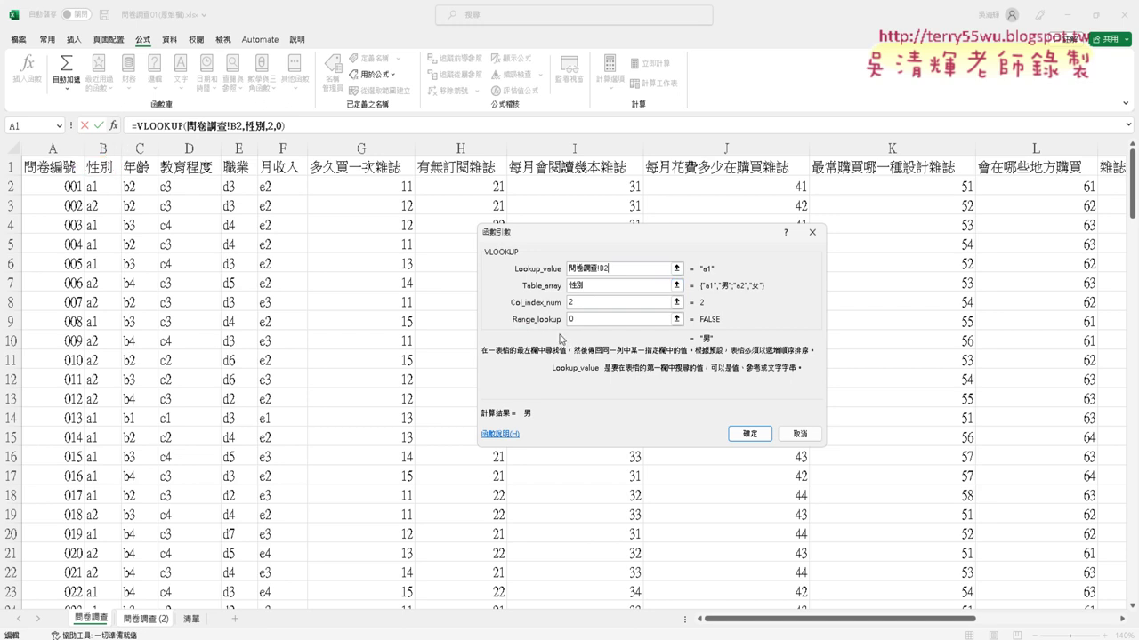
{"action": "left_click", "coordinate": [799, 434]}
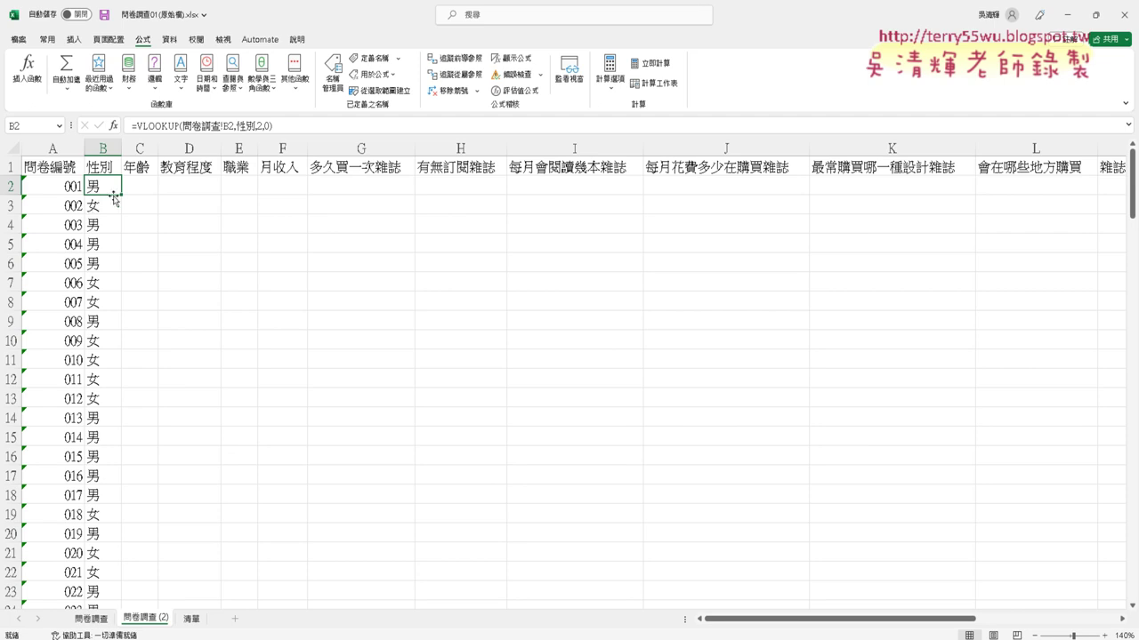
Step: Clear the decoded genders in B3:B151, then reselect B2
{"action": "left_click", "coordinate": [101, 206]}
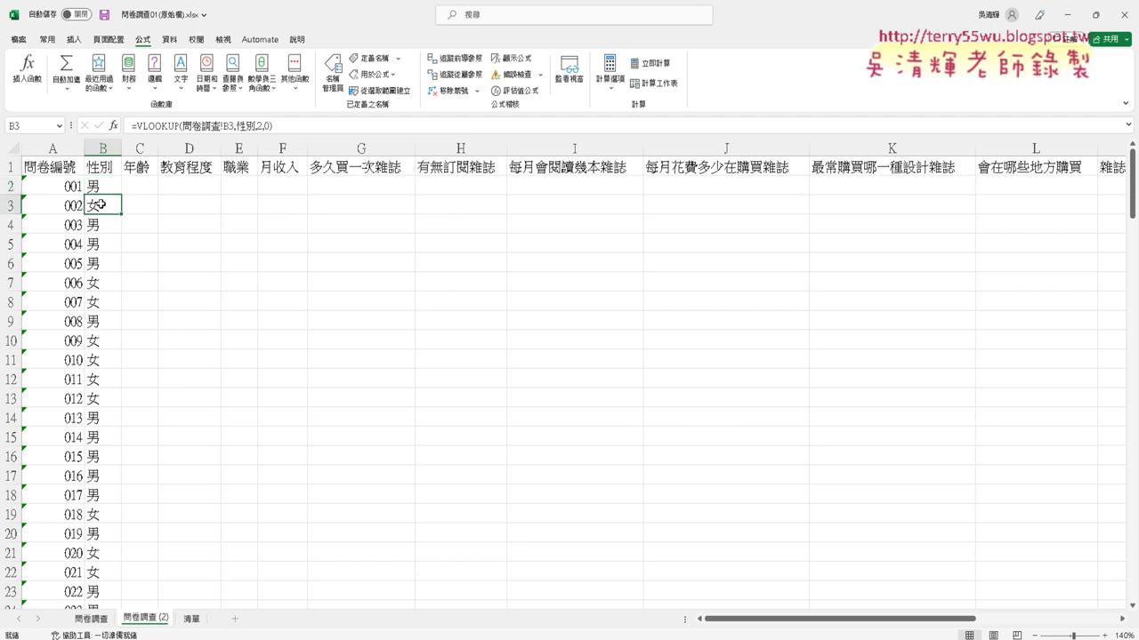
{"action": "key", "text": "ctrl+shift+Down"}
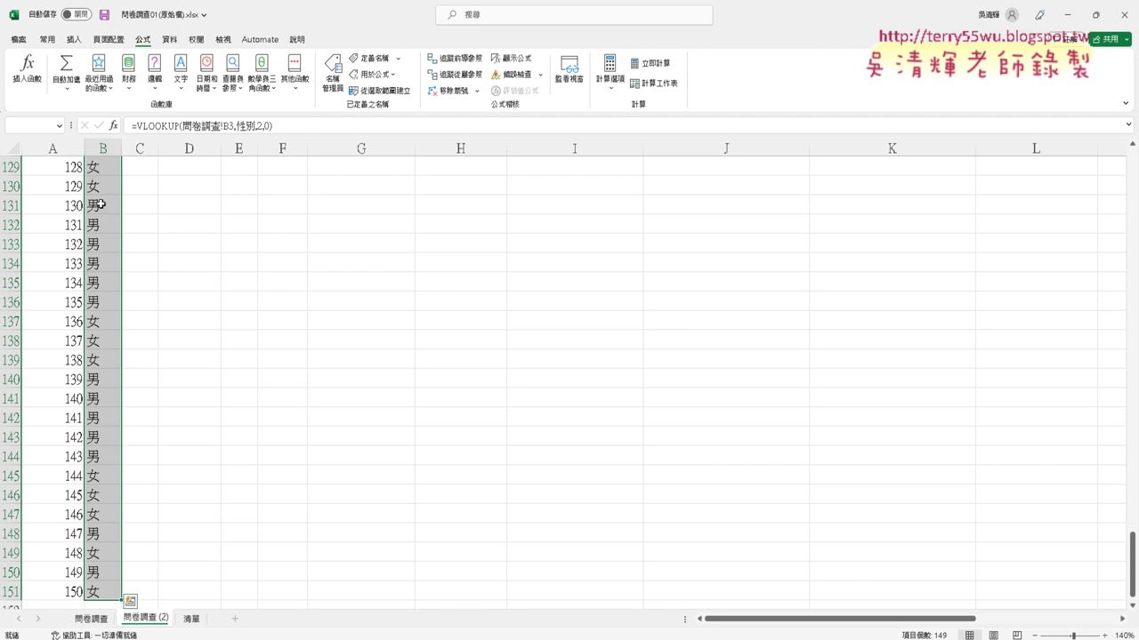
{"action": "key", "text": "Delete"}
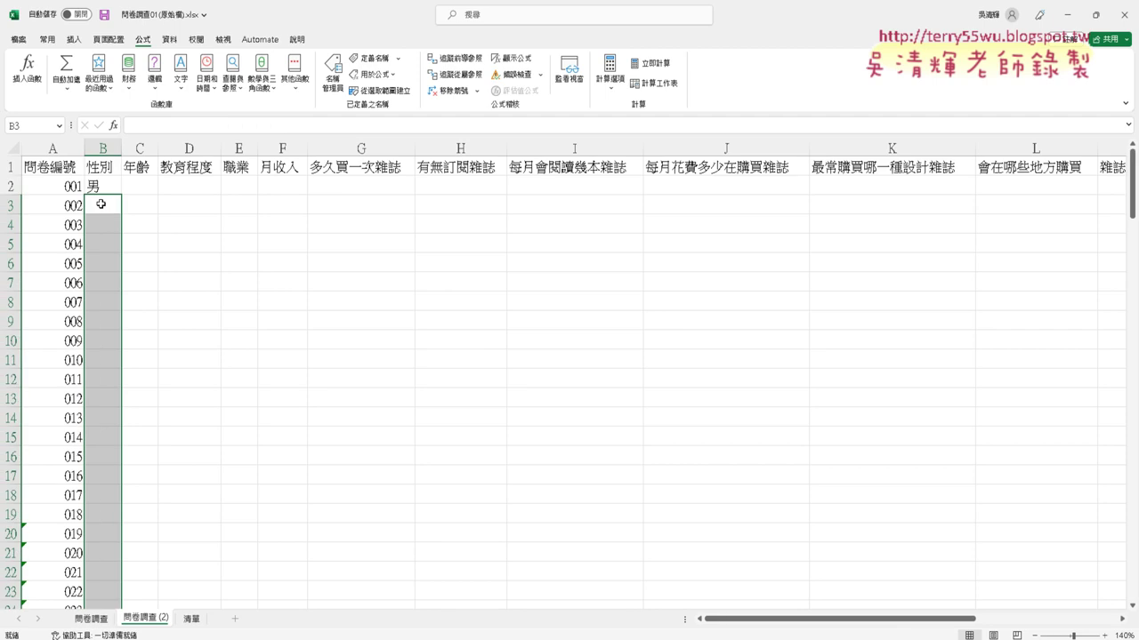
{"action": "left_click", "coordinate": [106, 182]}
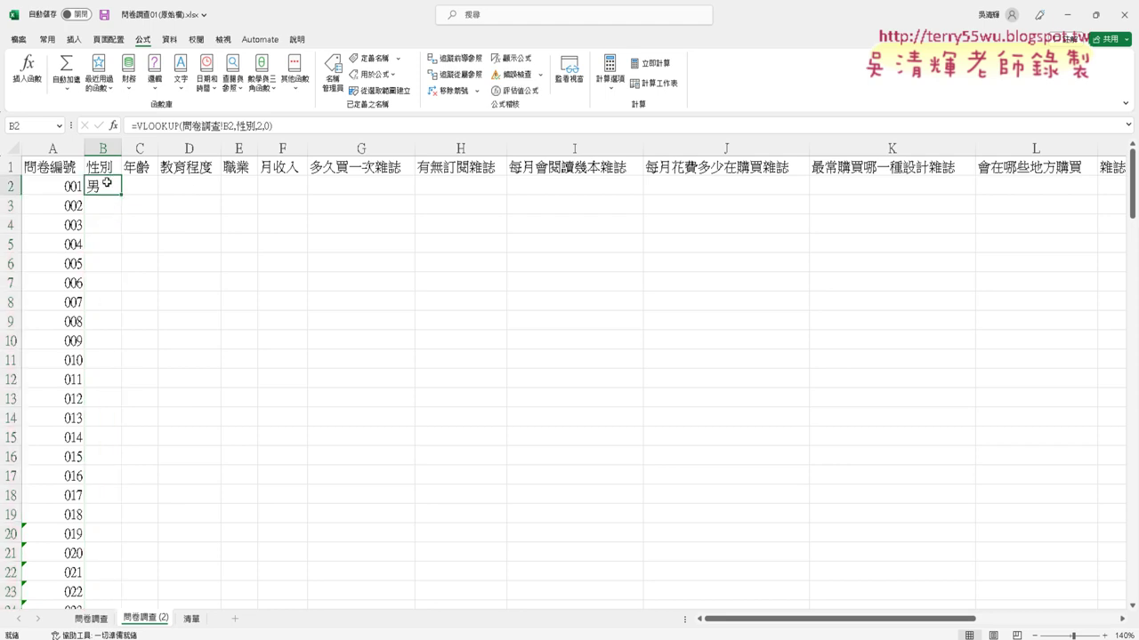
{"action": "left_click", "coordinate": [160, 127]}
{"action": "left_click", "coordinate": [113, 127]}
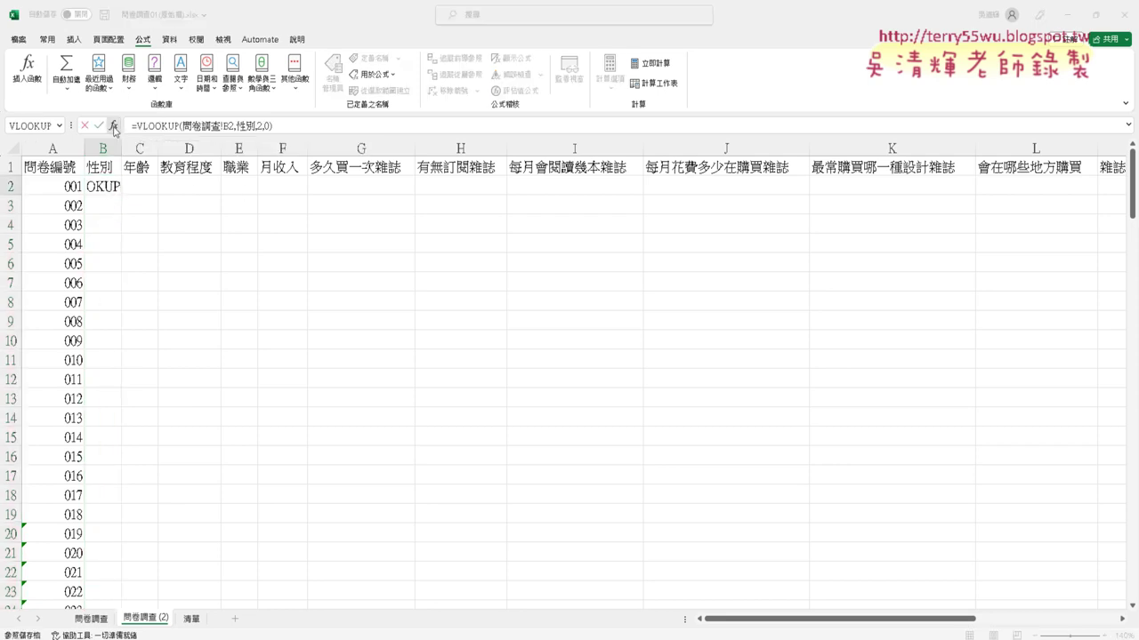
{"action": "left_click", "coordinate": [601, 284]}
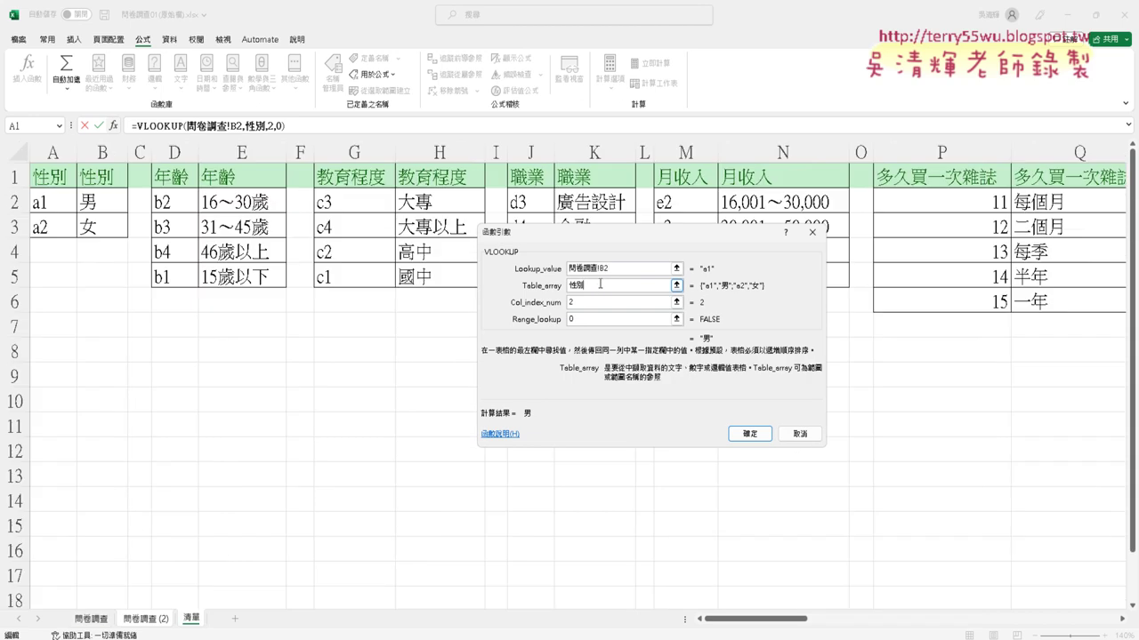
{"action": "double_click", "coordinate": [597, 284]}
{"action": "left_click", "coordinate": [640, 269]}
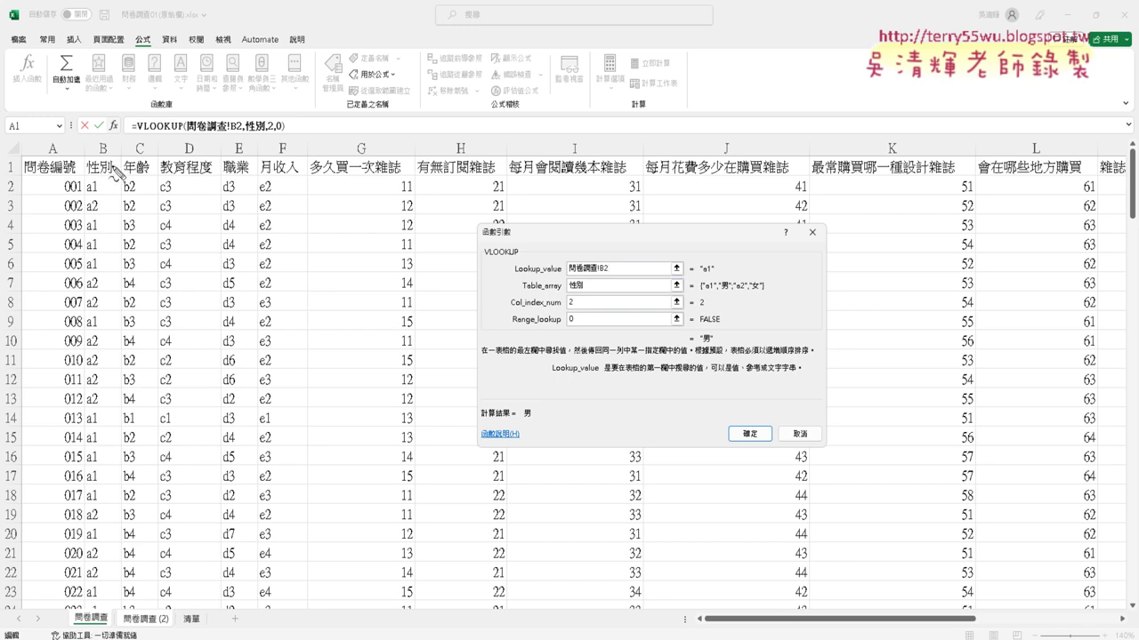
{"action": "left_click_drag", "start_coordinate": [116, 175], "coordinate": [107, 177]}
{"action": "left_click", "coordinate": [610, 286]}
{"action": "left_click", "coordinate": [800, 433]}
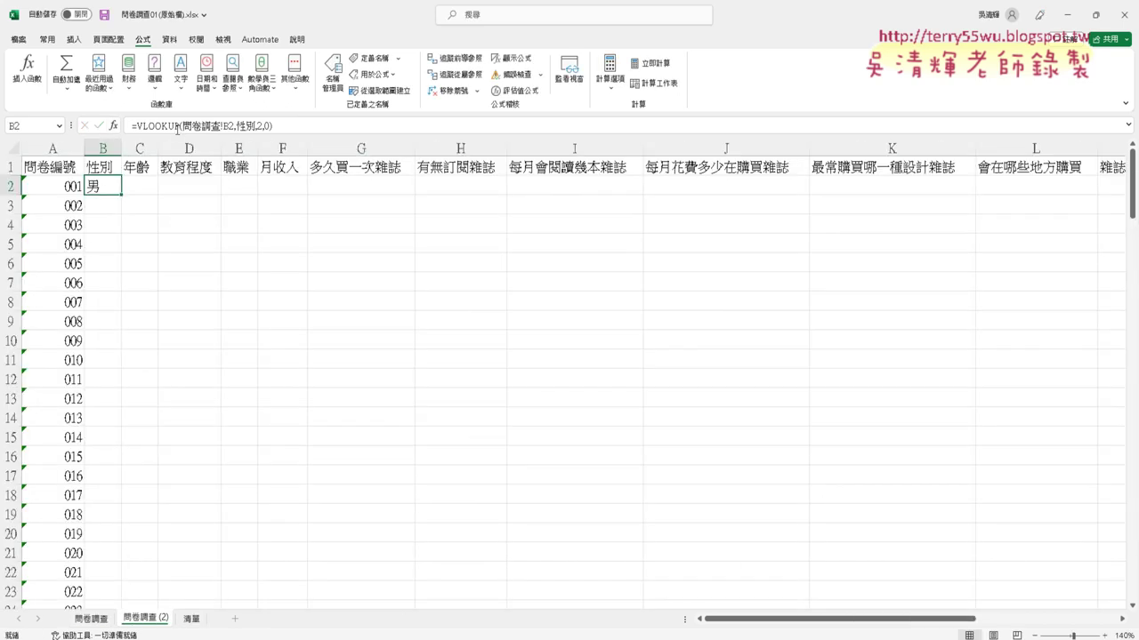
Step: Replace 性別 in B2's VLOOKUP Table_array with indirect(, fixing the misspelling
{"action": "left_click", "coordinate": [162, 126]}
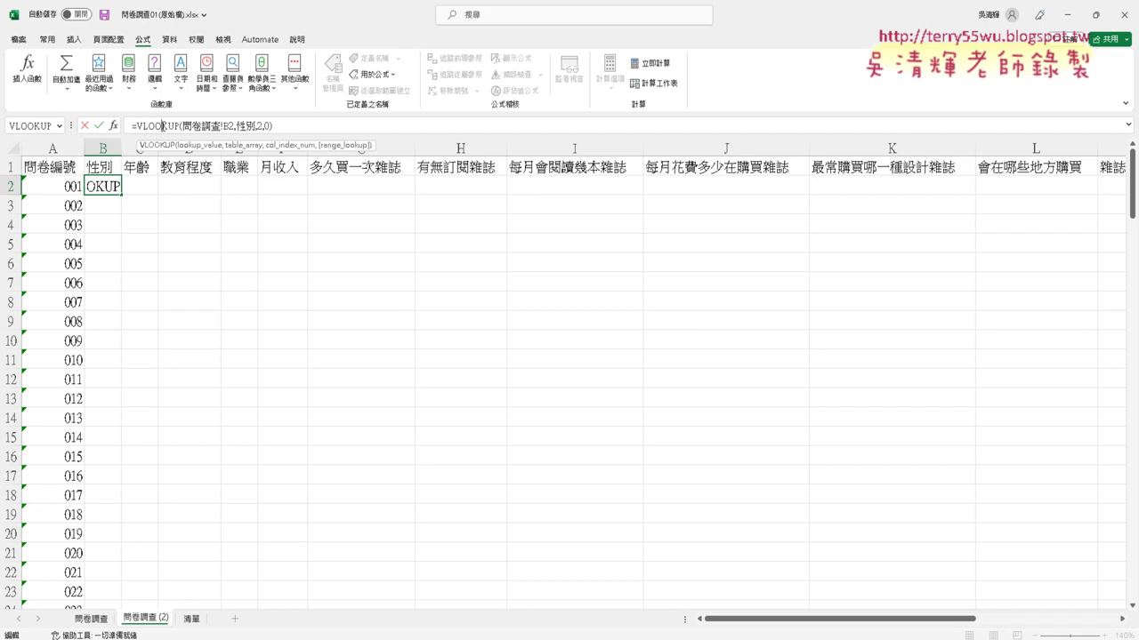
{"action": "left_click", "coordinate": [113, 127]}
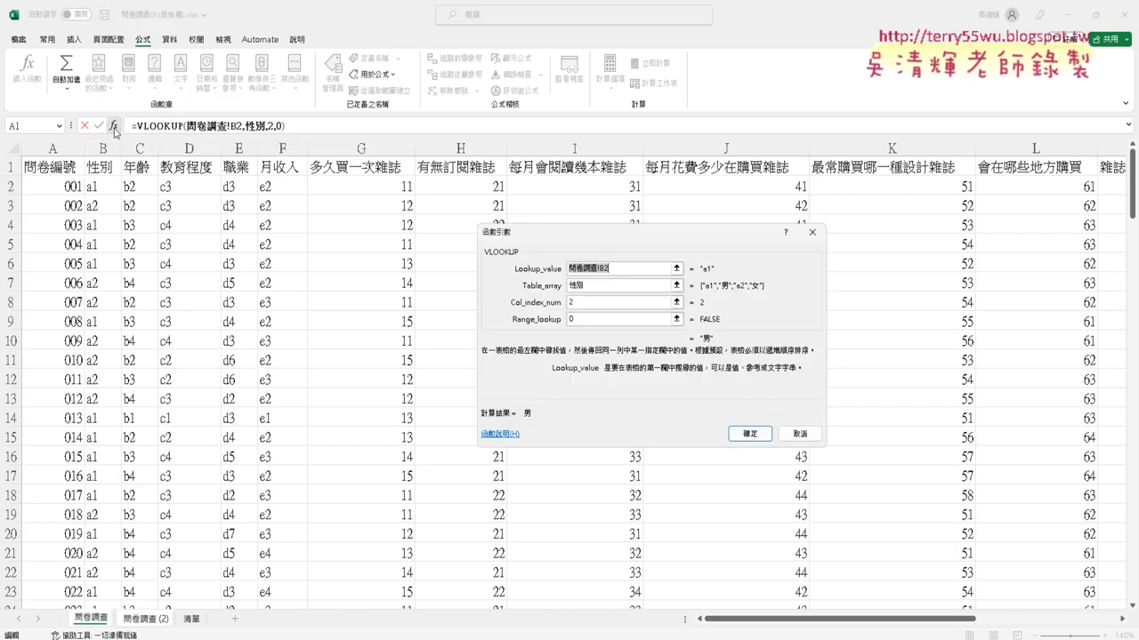
{"action": "left_click_drag", "start_coordinate": [553, 233], "coordinate": [335, 198]}
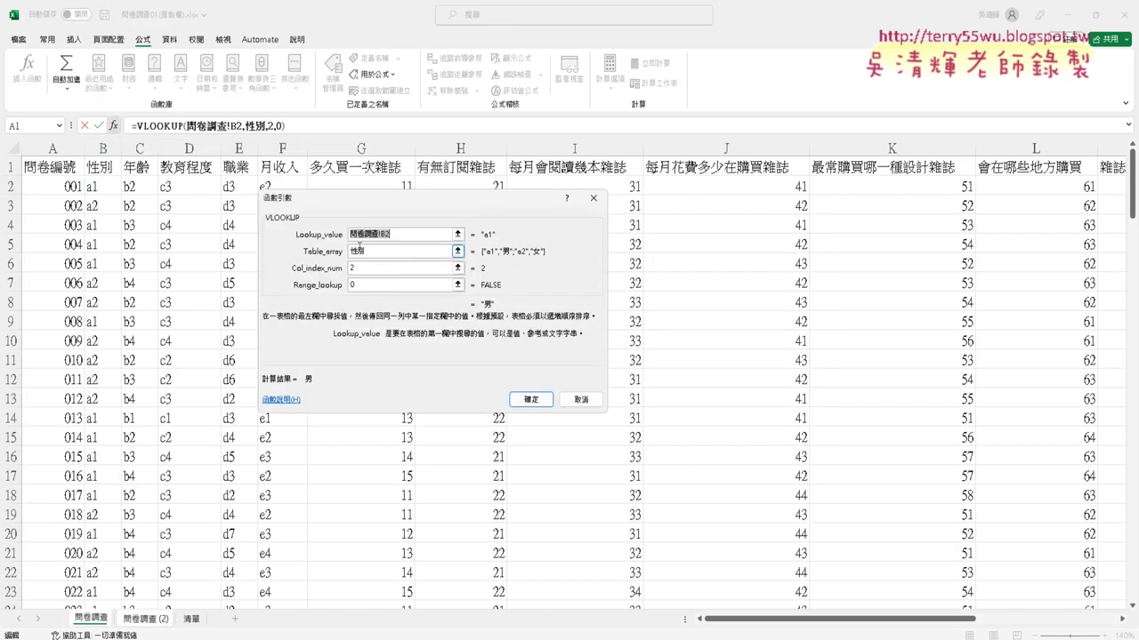
{"action": "left_click", "coordinate": [347, 252]}
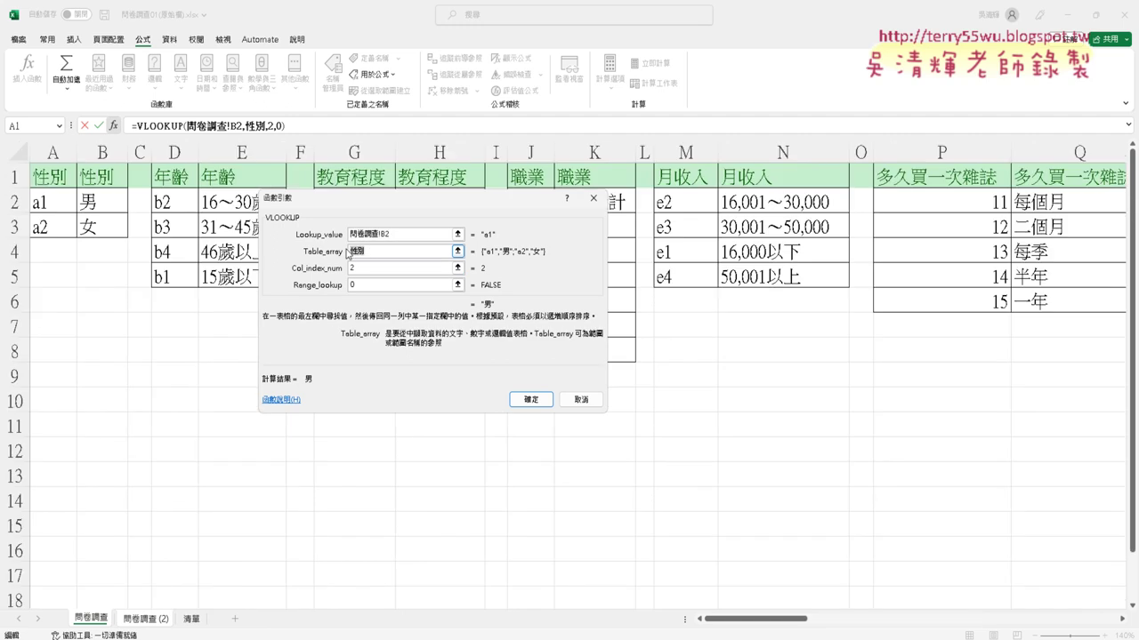
{"action": "key", "text": "BackSpace"}
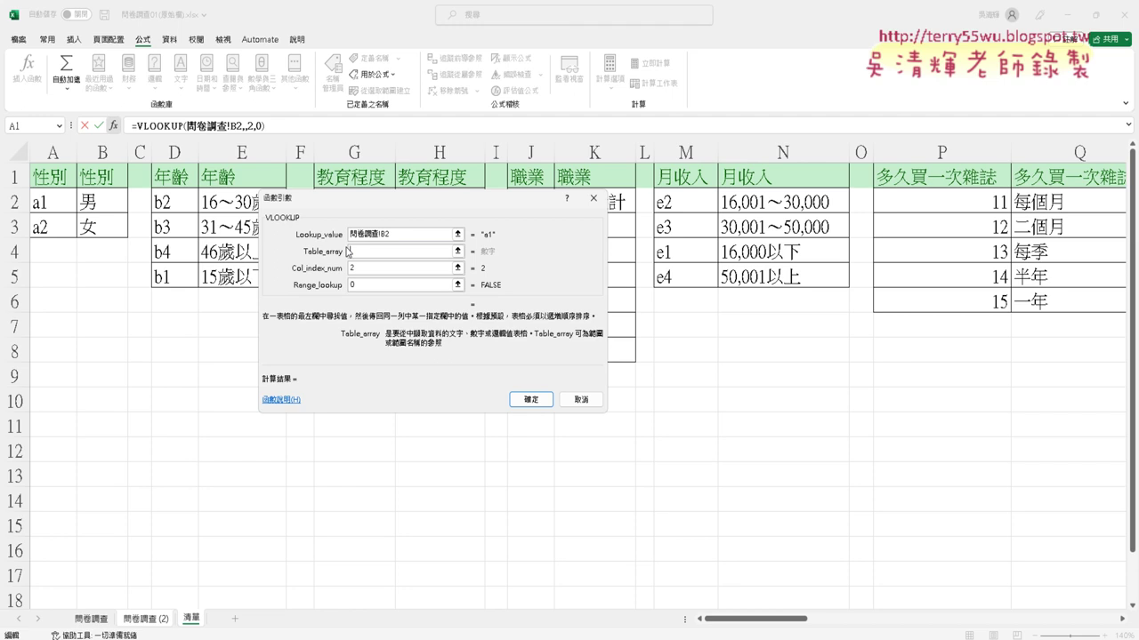
{"action": "type", "text": "i"}
{"action": "type", "text": "n"}
{"action": "type", "text": "durec"}
{"action": "type", "text": "t"}
{"action": "key", "text": "BackSpace"}
{"action": "key", "text": "BackSpace"}
{"action": "key", "text": "BackSpace"}
{"action": "key", "text": "BackSpace"}
{"action": "key", "text": "BackSpace"}
{"action": "type", "text": "i"}
{"action": "type", "text": "r"}
{"action": "type", "text": "ec"}
{"action": "type", "text": "t"}
{"action": "type", "text": "("}
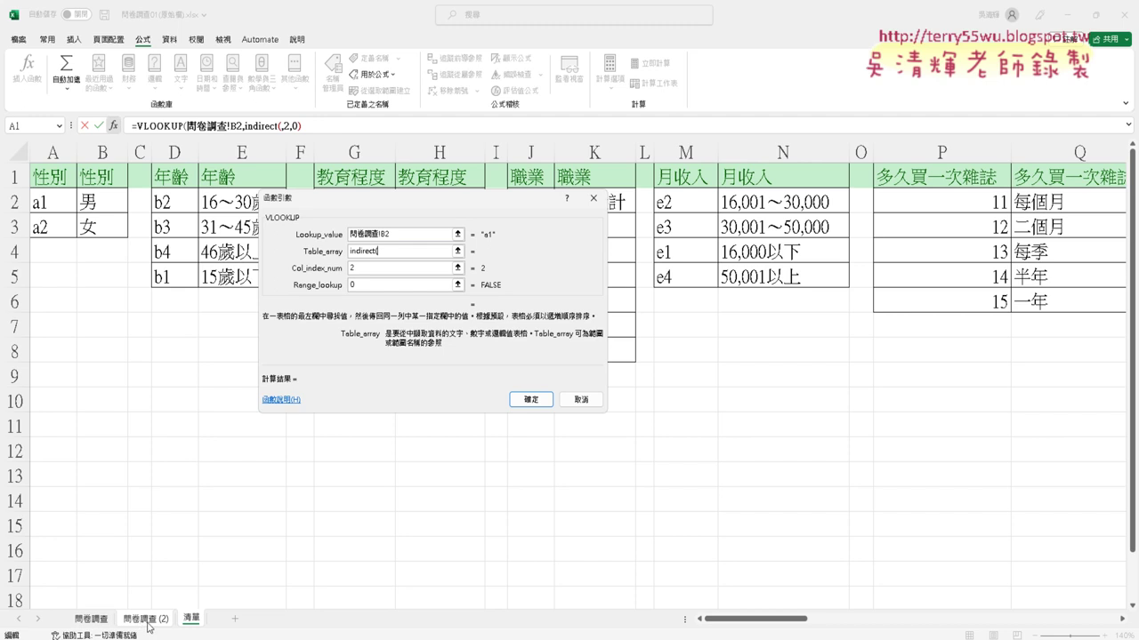
Step: Make the Table_array read indirect(B1, deleting the stray sheet-name references
{"action": "left_click", "coordinate": [147, 620]}
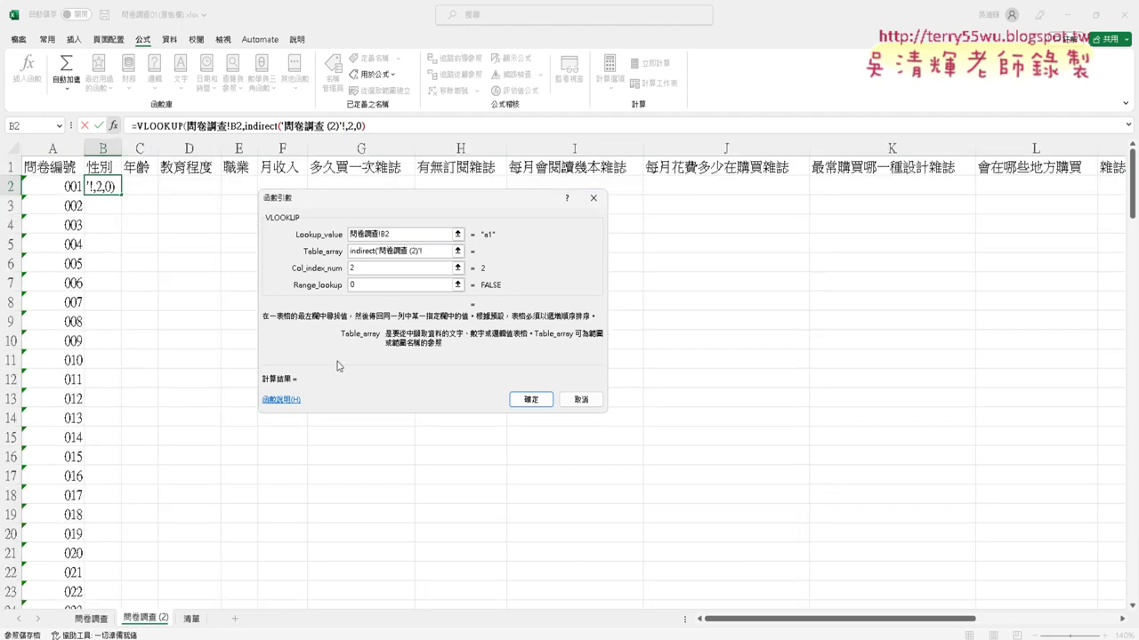
{"action": "double_click", "coordinate": [379, 250]}
{"action": "key", "text": "F2"}
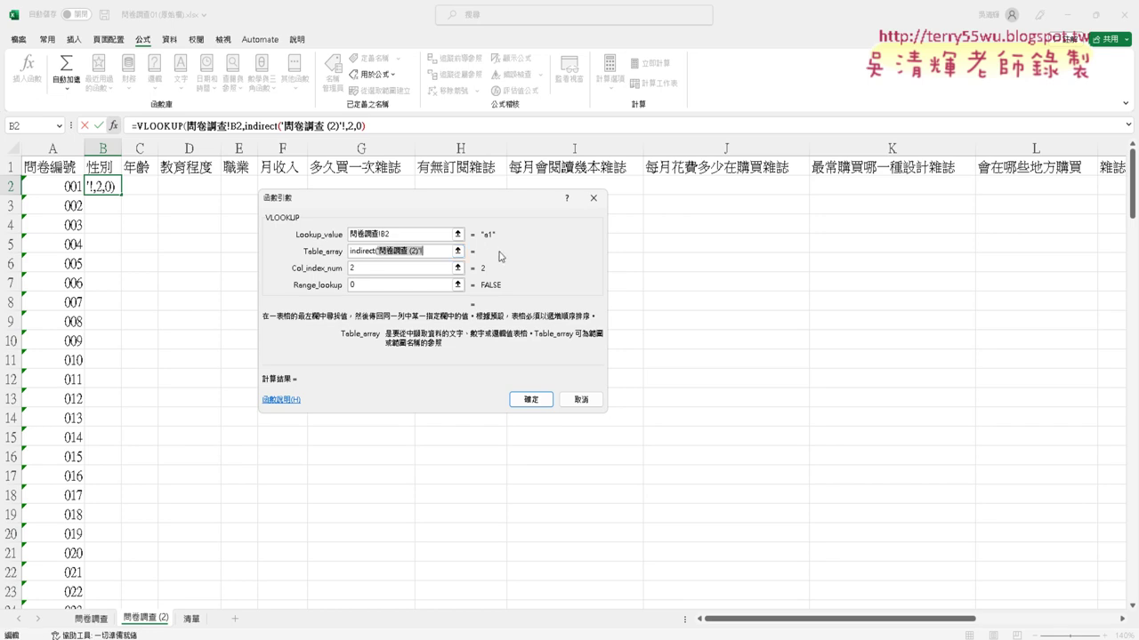
{"action": "key", "text": "Delete"}
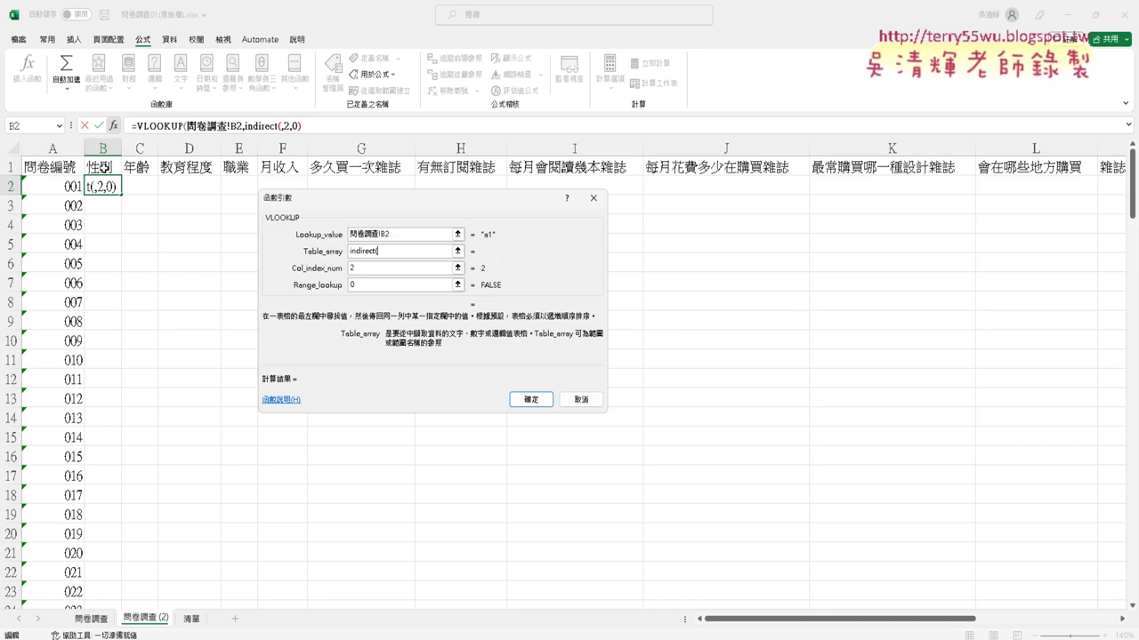
{"action": "left_click", "coordinate": [104, 166]}
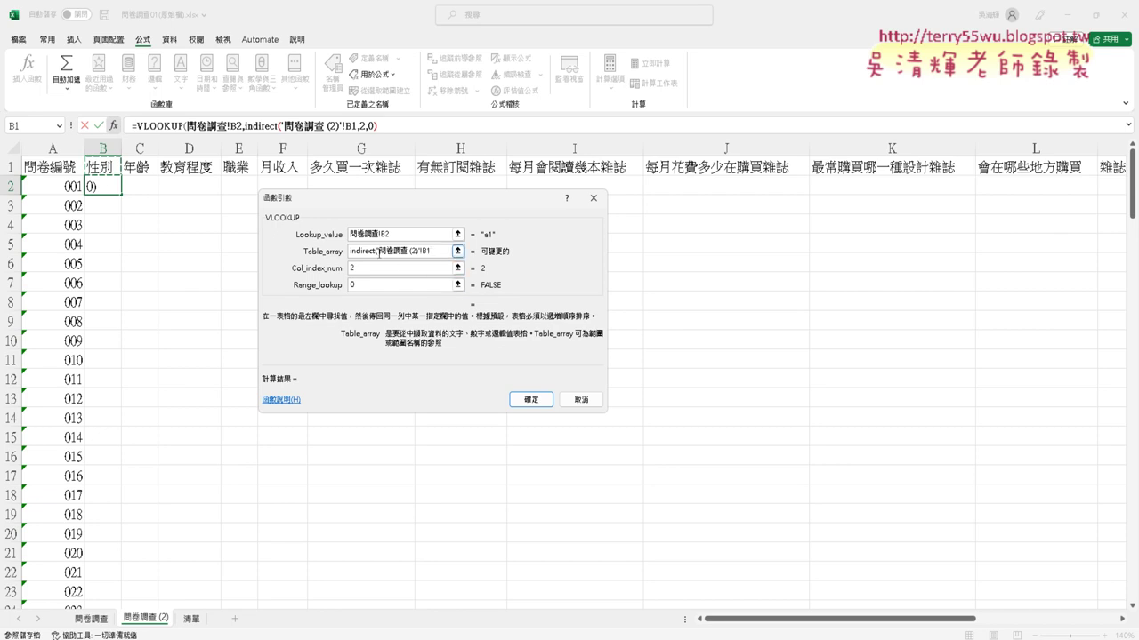
{"action": "left_click_drag", "start_coordinate": [380, 253], "coordinate": [423, 257]}
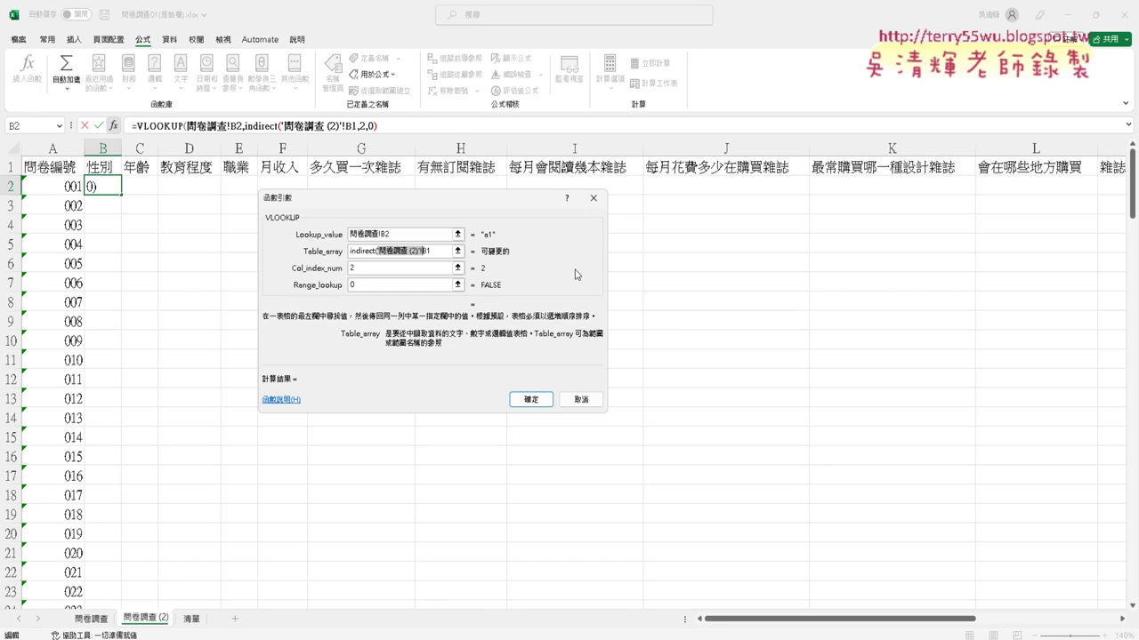
{"action": "key", "text": "Delete"}
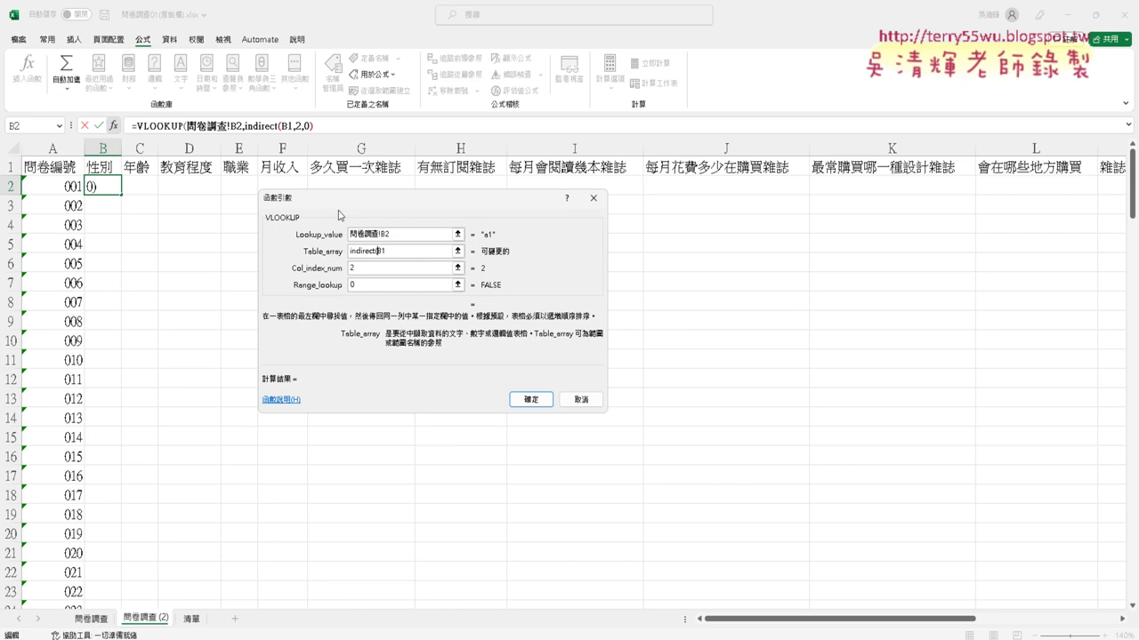
Step: Close the parenthesis so the table argument reads indirect(B1)
{"action": "left_click", "coordinate": [411, 252]}
{"action": "type", "text": ")"}
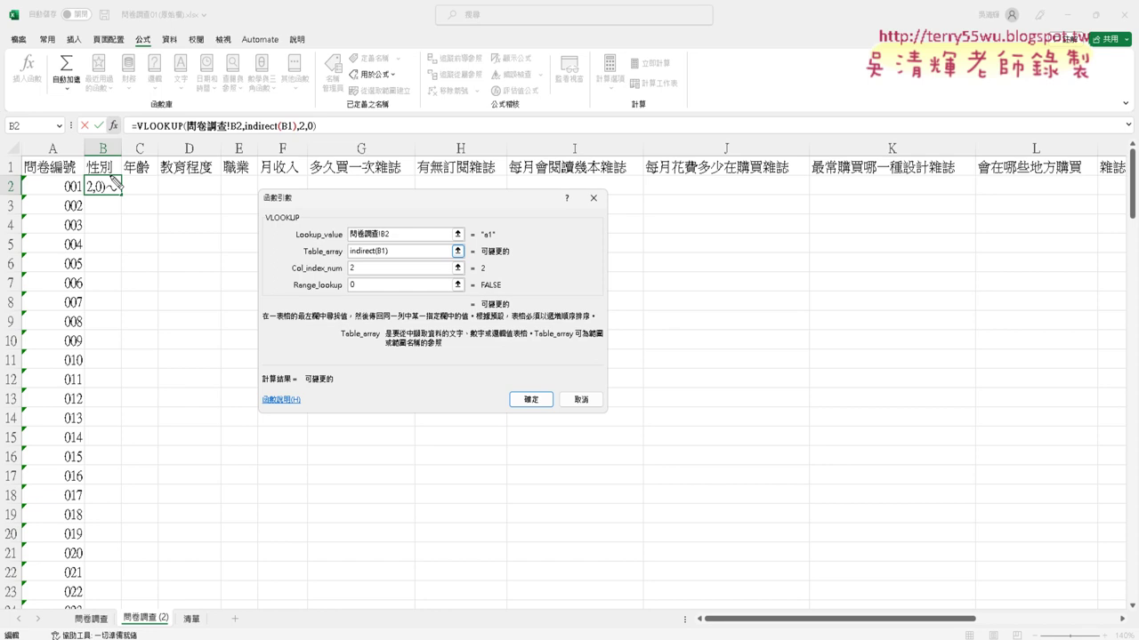
{"action": "left_click_drag", "start_coordinate": [100, 177], "coordinate": [111, 169]}
Step: Annotate how header B1's 性別 name points to the 清單 lookup table
{"action": "left_click_drag", "start_coordinate": [101, 183], "coordinate": [392, 255]}
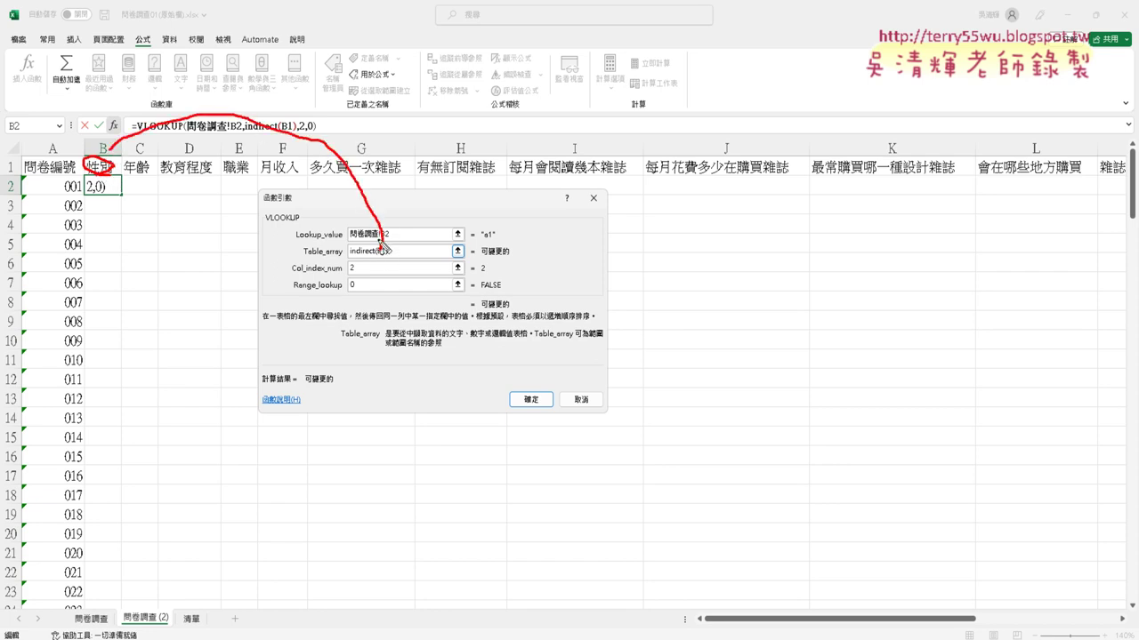
{"action": "mouse_move", "coordinate": [78, 144]}
{"action": "left_mouse_down"}
{"action": "mouse_move", "coordinate": [78, 164]}
{"action": "mouse_move", "coordinate": [120, 164]}
{"action": "left_mouse_up"}
{"action": "mouse_move", "coordinate": [349, 262]}
{"action": "left_mouse_down"}
{"action": "mouse_move", "coordinate": [442, 245]}
{"action": "mouse_move", "coordinate": [351, 76]}
{"action": "mouse_move", "coordinate": [396, 98]}
{"action": "left_mouse_up"}
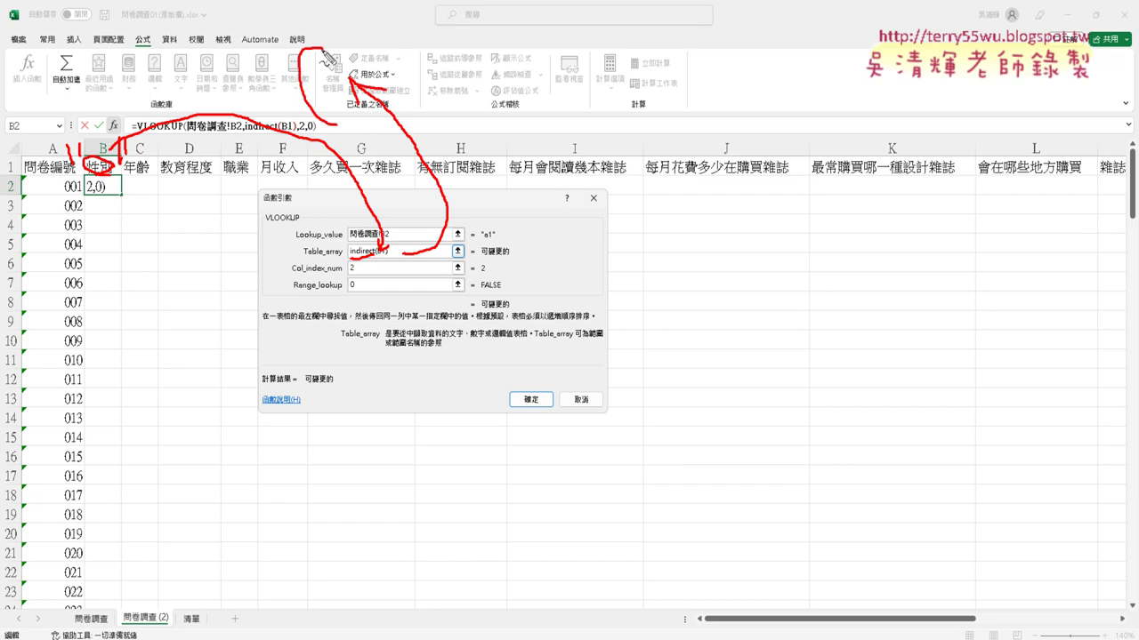
{"action": "left_click_drag", "start_coordinate": [338, 125], "coordinate": [352, 89]}
{"action": "left_click_drag", "start_coordinate": [296, 91], "coordinate": [278, 242]}
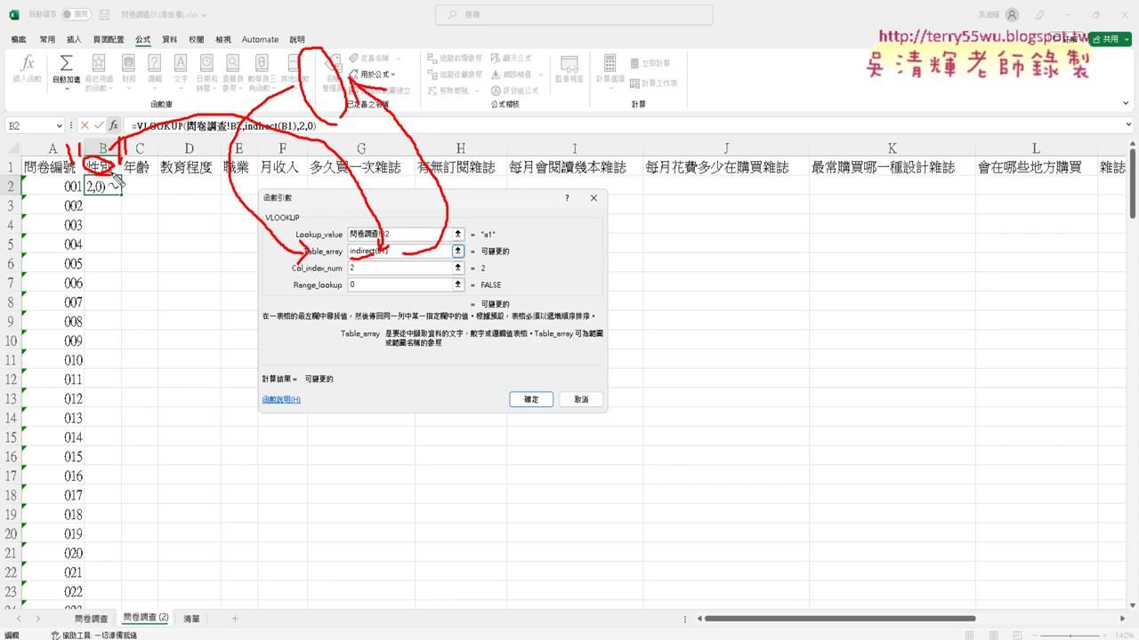
{"action": "left_click_drag", "start_coordinate": [107, 184], "coordinate": [116, 178]}
{"action": "key", "text": "ctrl+z"}
{"action": "left_click_drag", "start_coordinate": [482, 238], "coordinate": [495, 238]}
{"action": "key", "text": "Escape"}
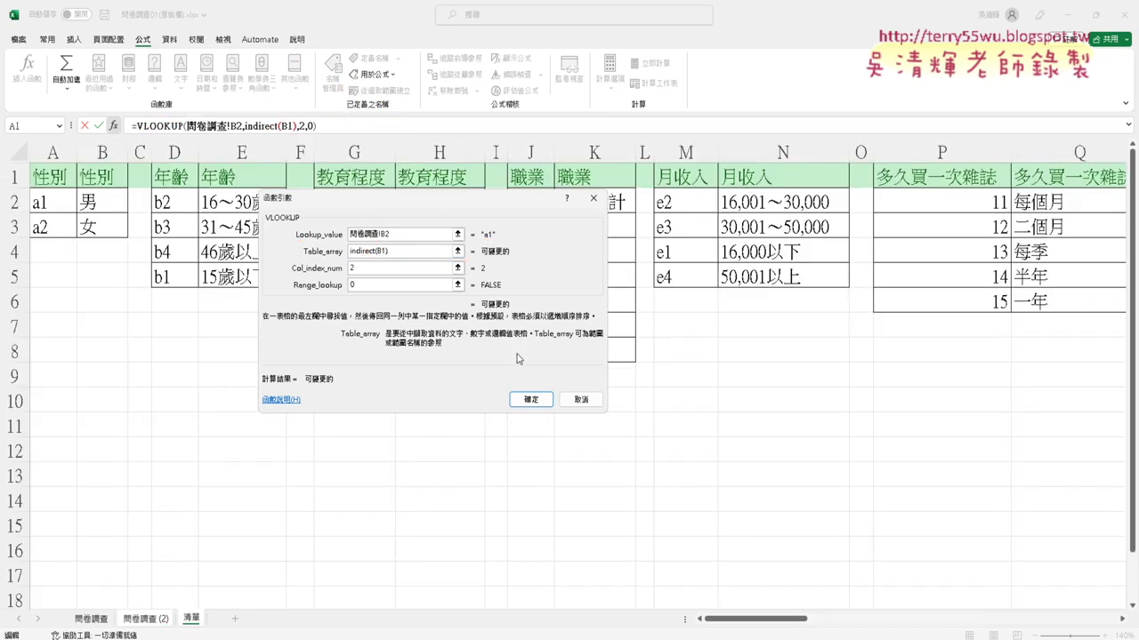
Step: Commit B2's VLOOKUP showing 男 and fill it across row 2 through column O
{"action": "left_click", "coordinate": [537, 403]}
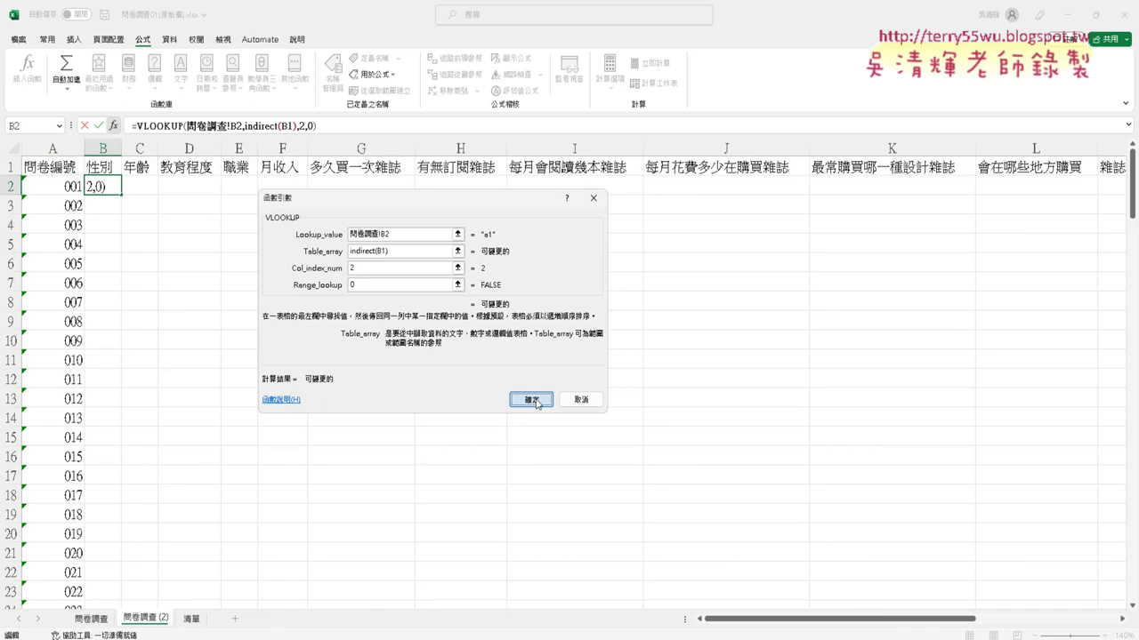
{"action": "left_click", "coordinate": [537, 401]}
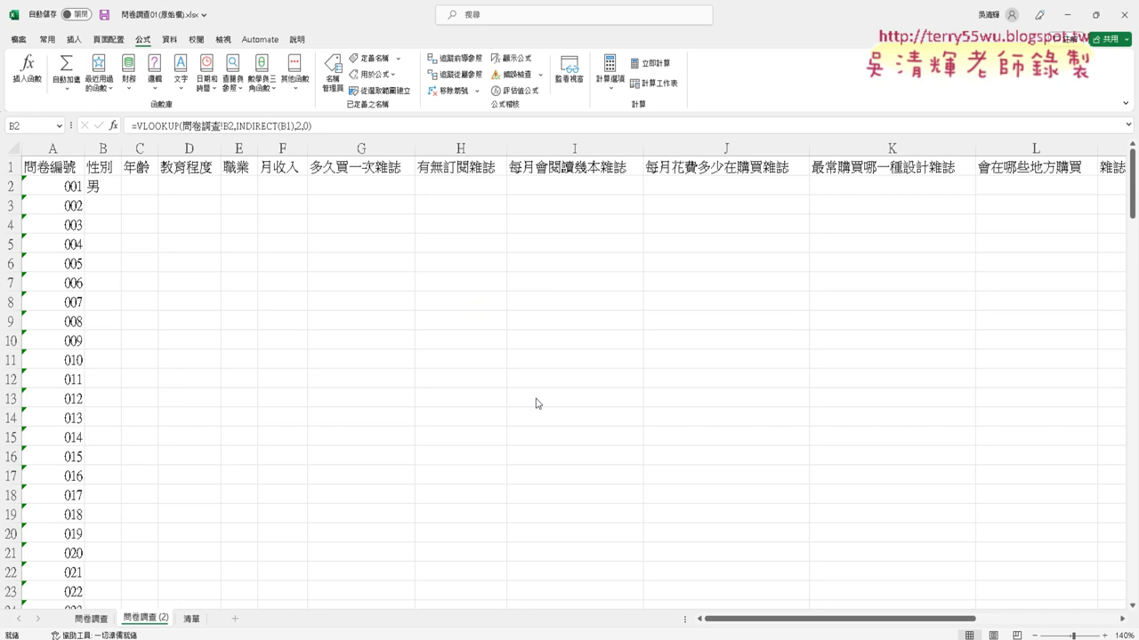
{"action": "left_click", "coordinate": [105, 189]}
{"action": "left_click_drag", "start_coordinate": [121, 196], "coordinate": [153, 196]}
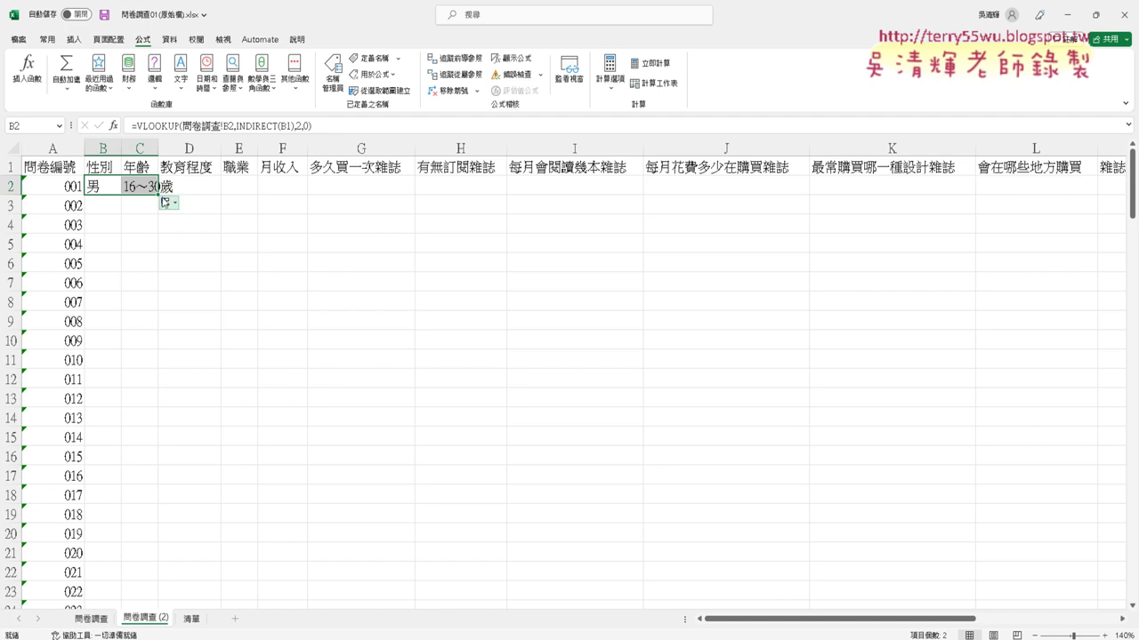
{"action": "left_click_drag", "start_coordinate": [158, 195], "coordinate": [957, 189]}
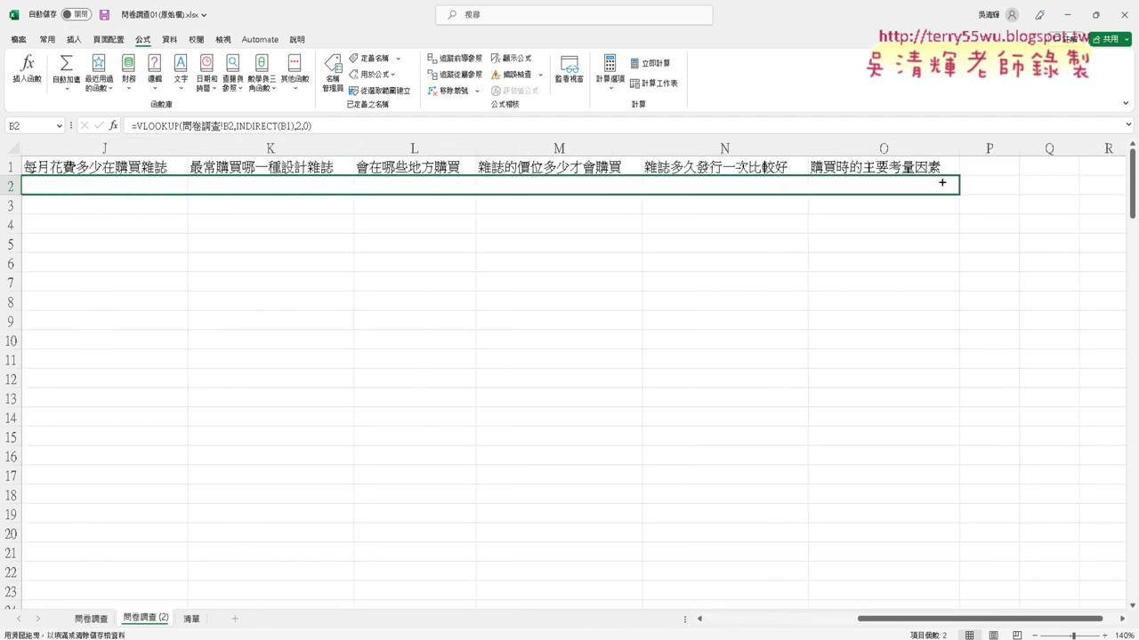
{"action": "left_click_drag", "start_coordinate": [942, 183], "coordinate": [942, 183]}
{"action": "left_click_drag", "start_coordinate": [948, 620], "coordinate": [791, 627]}
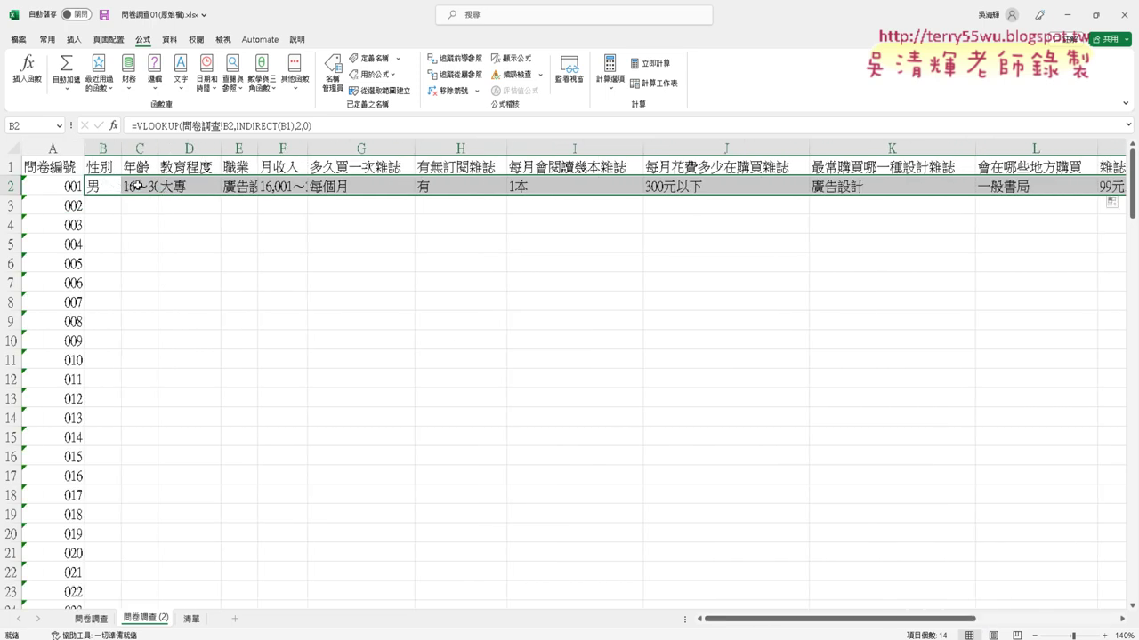
Step: Check the copied formulas in B2, C2 and D2
{"action": "left_click", "coordinate": [103, 187]}
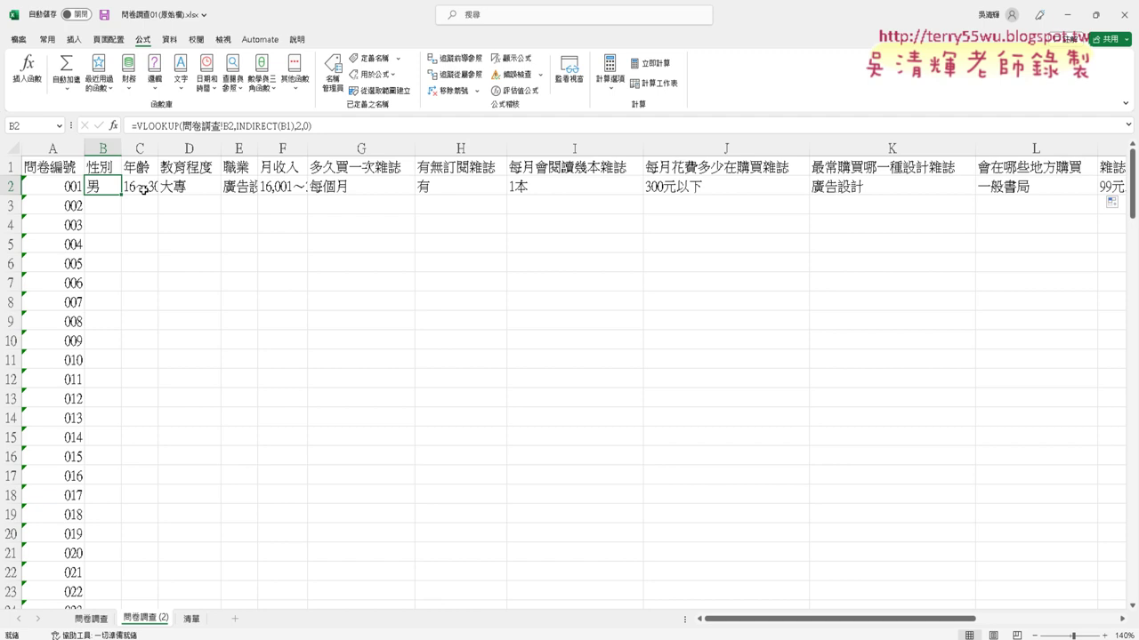
{"action": "left_click", "coordinate": [143, 190]}
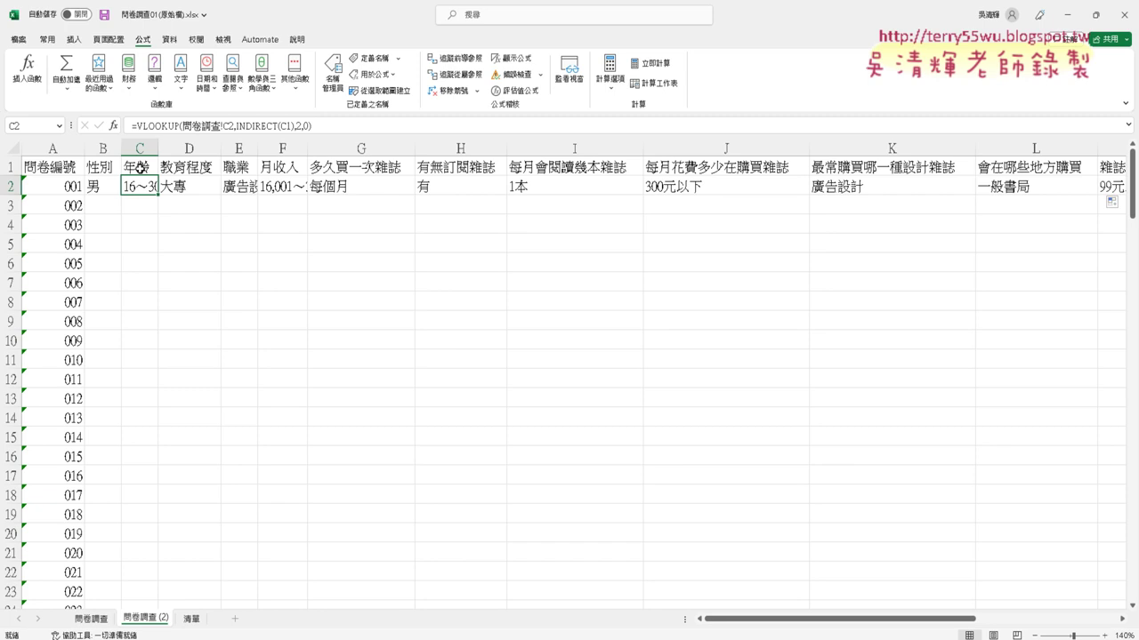
{"action": "left_click", "coordinate": [191, 191]}
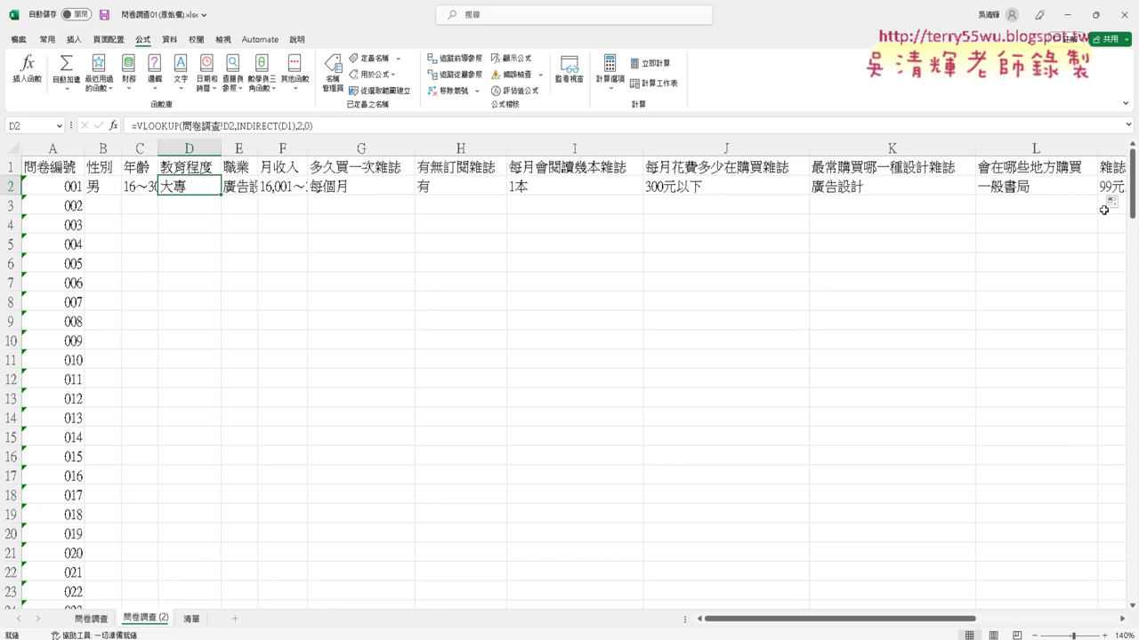
{"action": "left_click", "coordinate": [90, 183]}
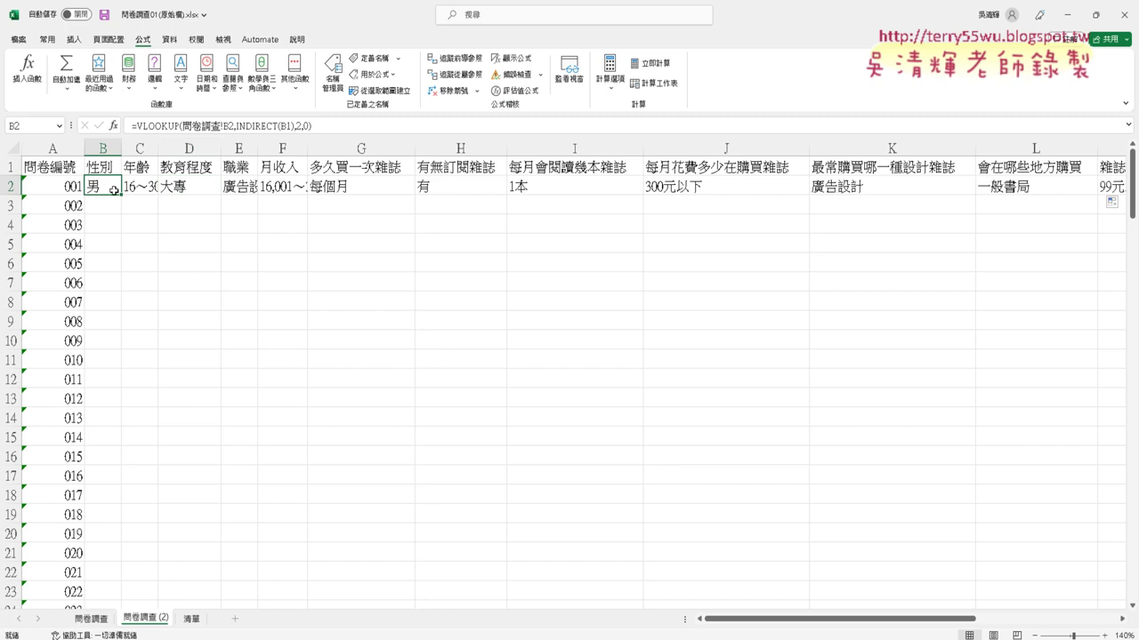
{"action": "left_click_drag", "start_coordinate": [122, 197], "coordinate": [1134, 201]}
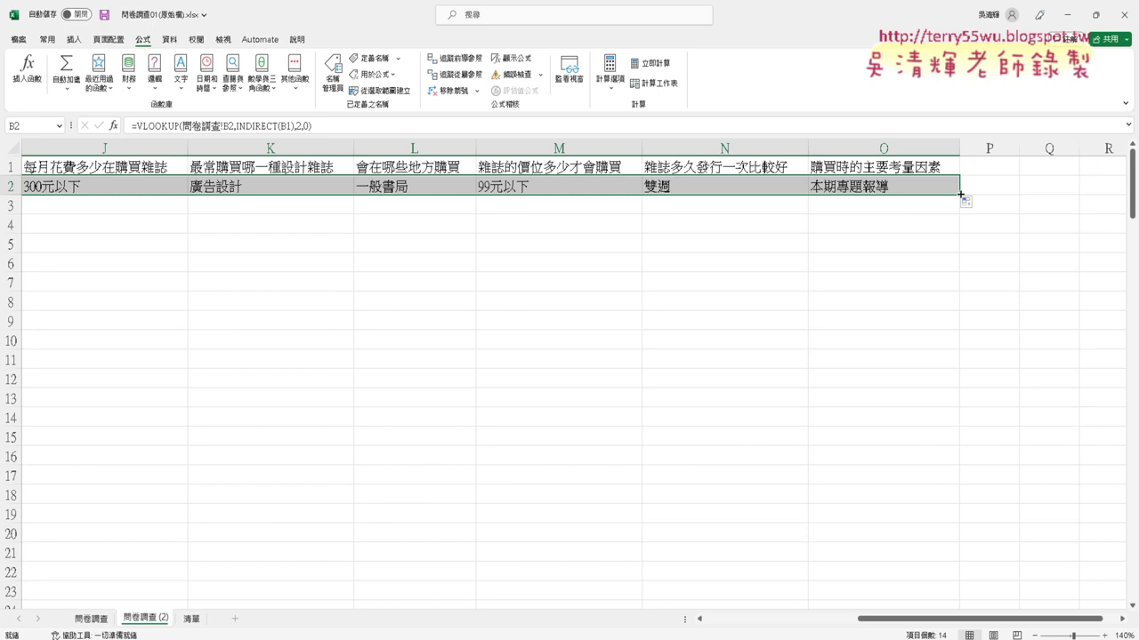
{"action": "double_click", "coordinate": [960, 194]}
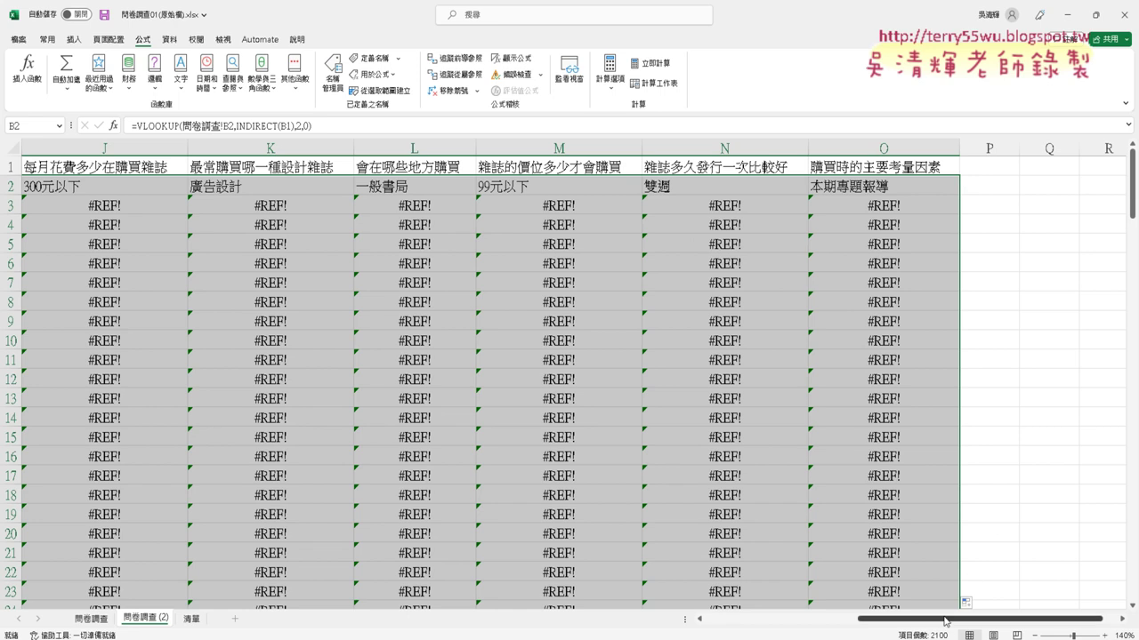
{"action": "left_click_drag", "start_coordinate": [948, 620], "coordinate": [674, 595]}
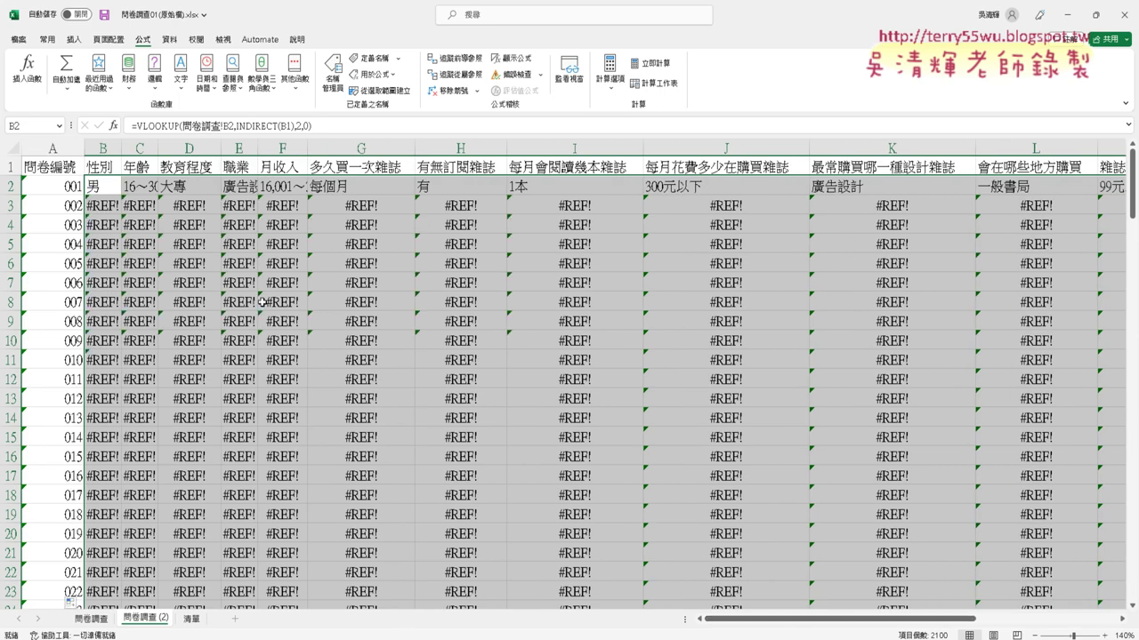
{"action": "key", "text": "ctrl+z"}
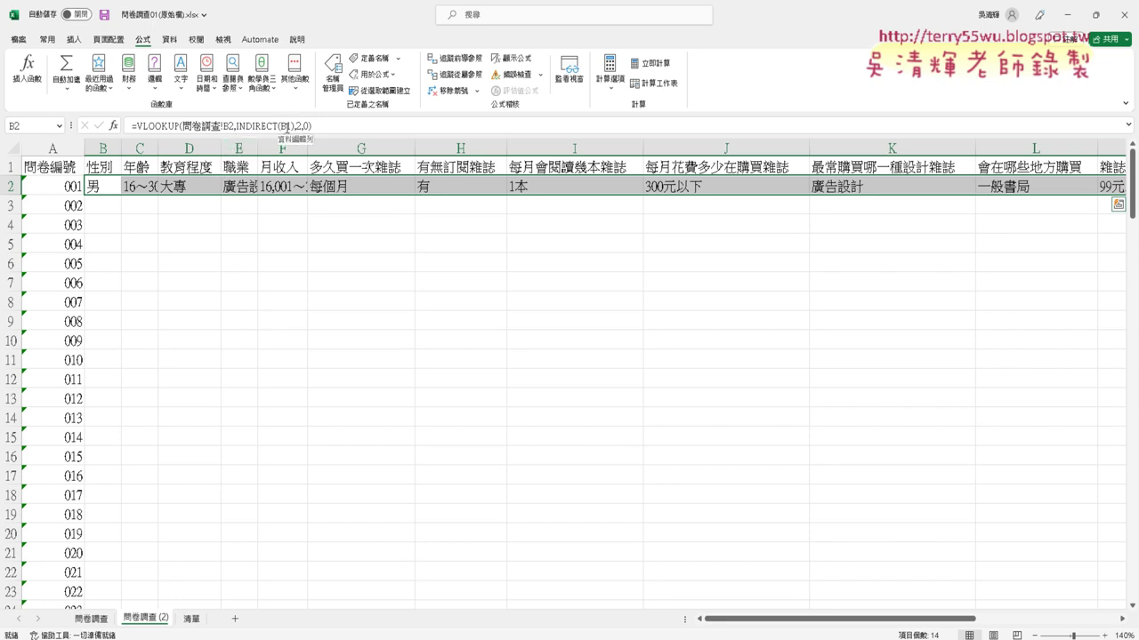
Step: Change B2's table reference to INDIRECT(B$1) so the header row stays locked
{"action": "left_click", "coordinate": [286, 126]}
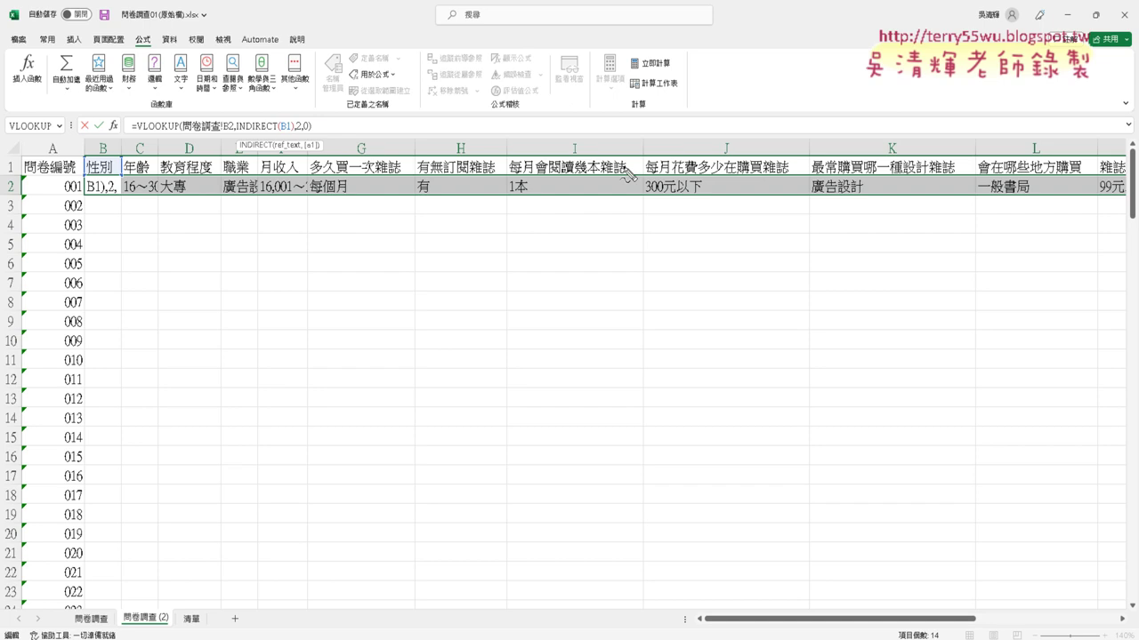
{"action": "mouse_move", "coordinate": [120, 183]}
{"action": "left_mouse_down"}
{"action": "mouse_move", "coordinate": [117, 168]}
{"action": "mouse_move", "coordinate": [110, 180]}
{"action": "mouse_move", "coordinate": [156, 173]}
{"action": "left_mouse_up"}
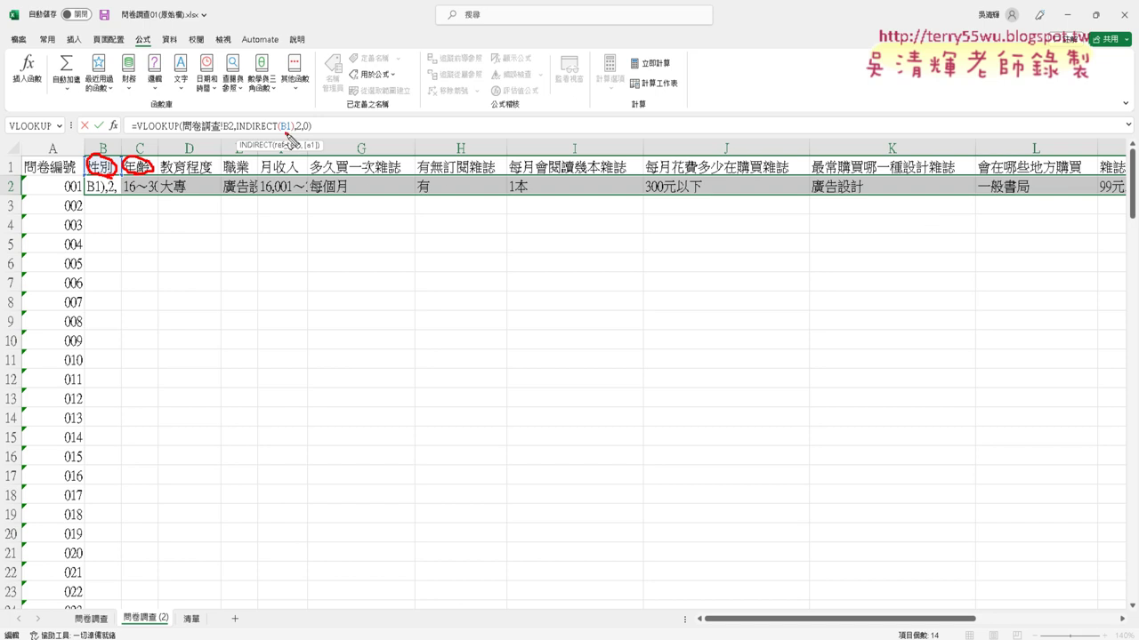
{"action": "left_click_drag", "start_coordinate": [283, 134], "coordinate": [291, 135]}
{"action": "key", "text": "Escape"}
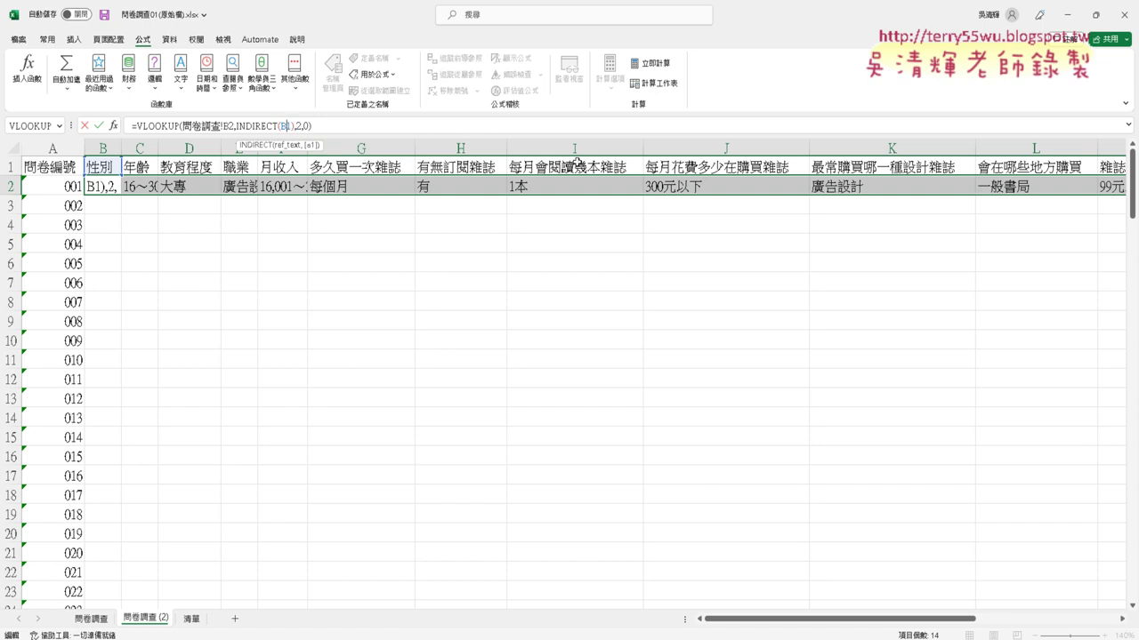
{"action": "left_click", "coordinate": [286, 126]}
{"action": "type", "text": "$"}
{"action": "left_click", "coordinate": [99, 126]}
{"action": "key", "text": "Return"}
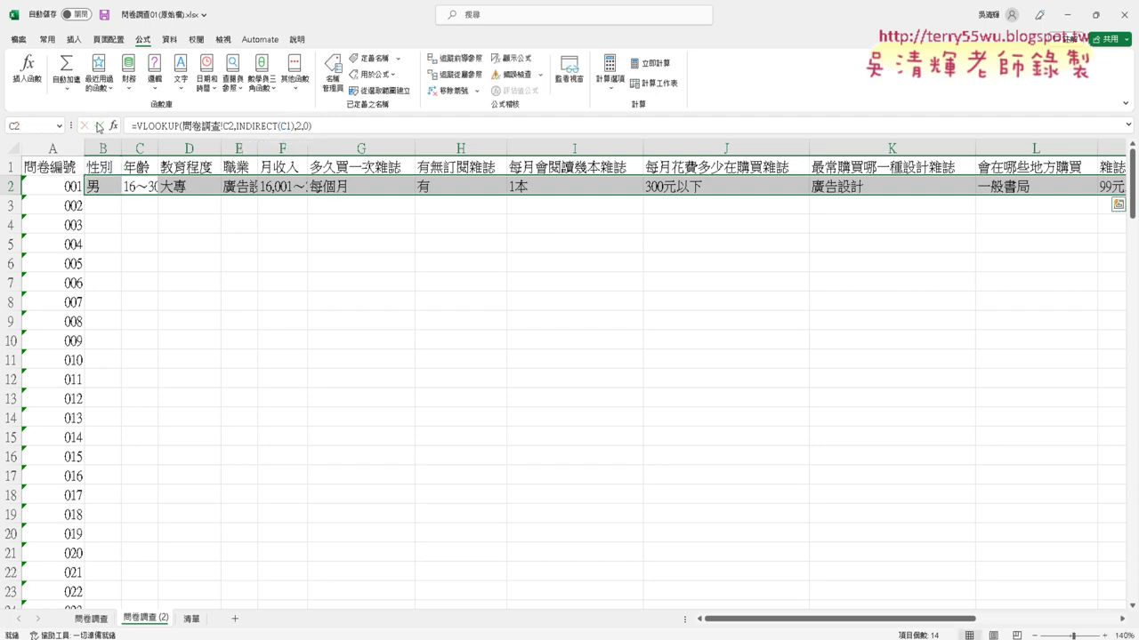
{"action": "left_click", "coordinate": [103, 183]}
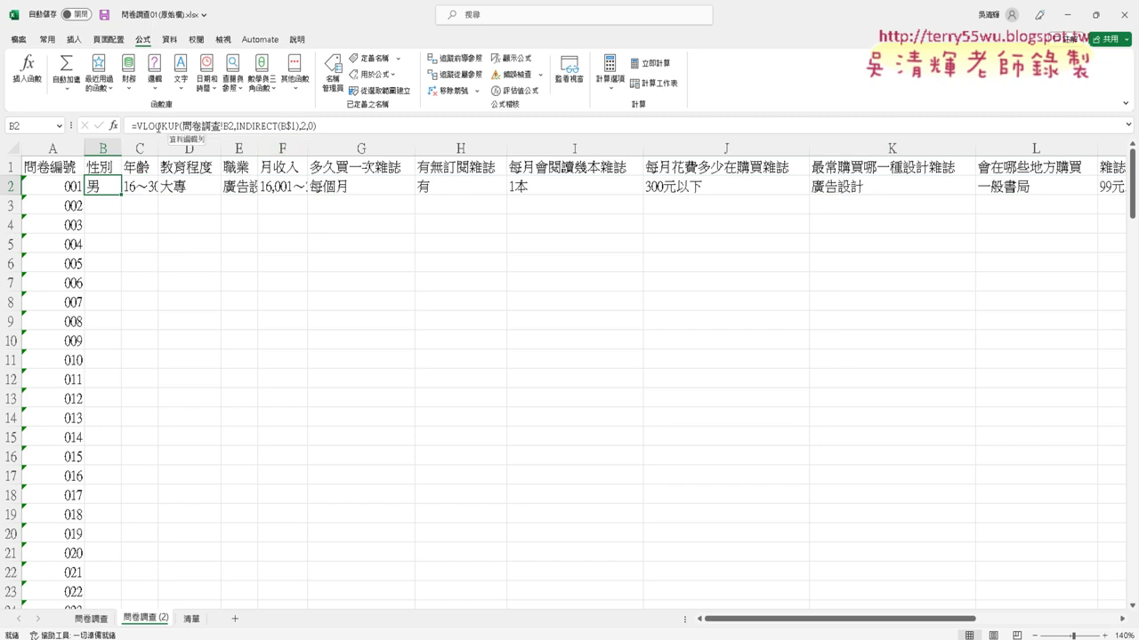
Step: Review B2's VLOOKUP arguments, including INDIRECT(B$1) and 問卷調查!B2, and confirm
{"action": "left_click", "coordinate": [113, 126]}
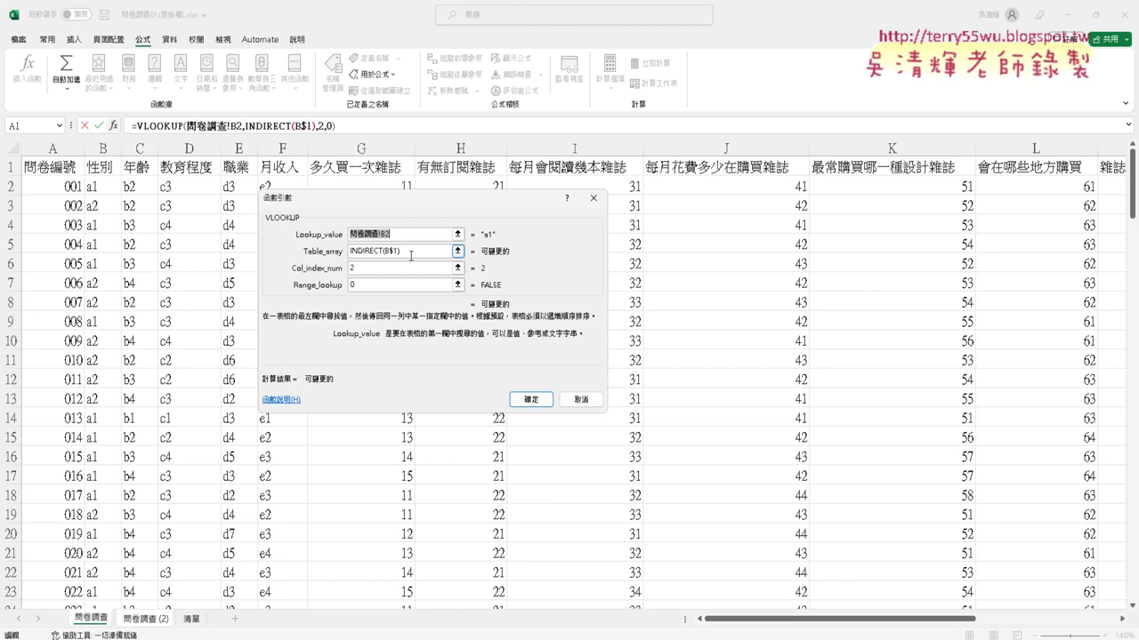
{"action": "left_click", "coordinate": [409, 251]}
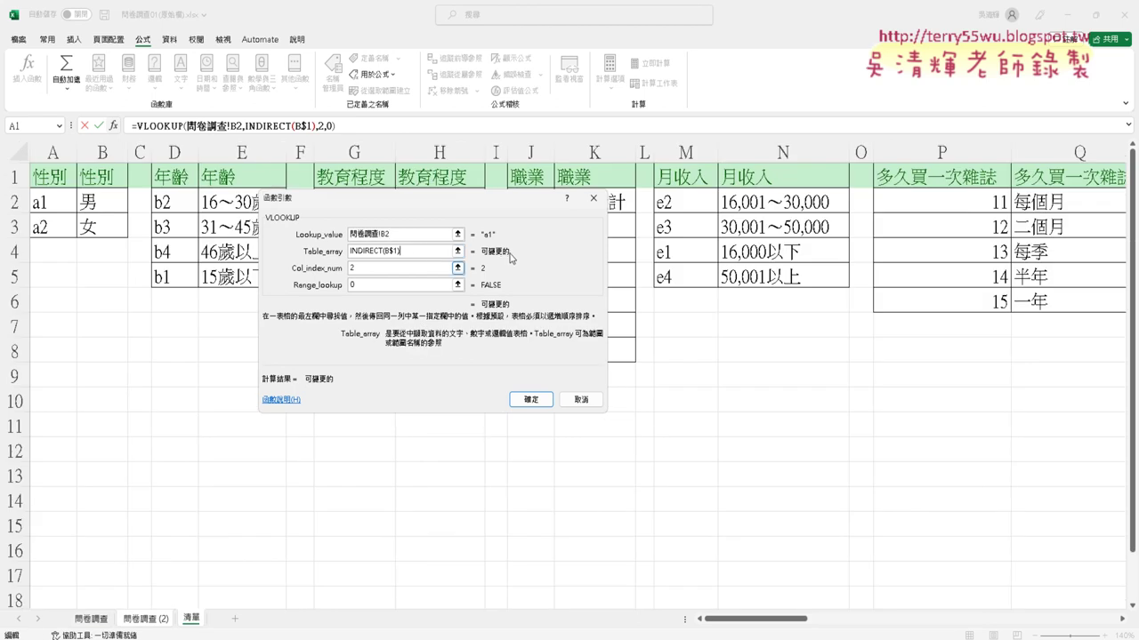
{"action": "left_click", "coordinate": [410, 234]}
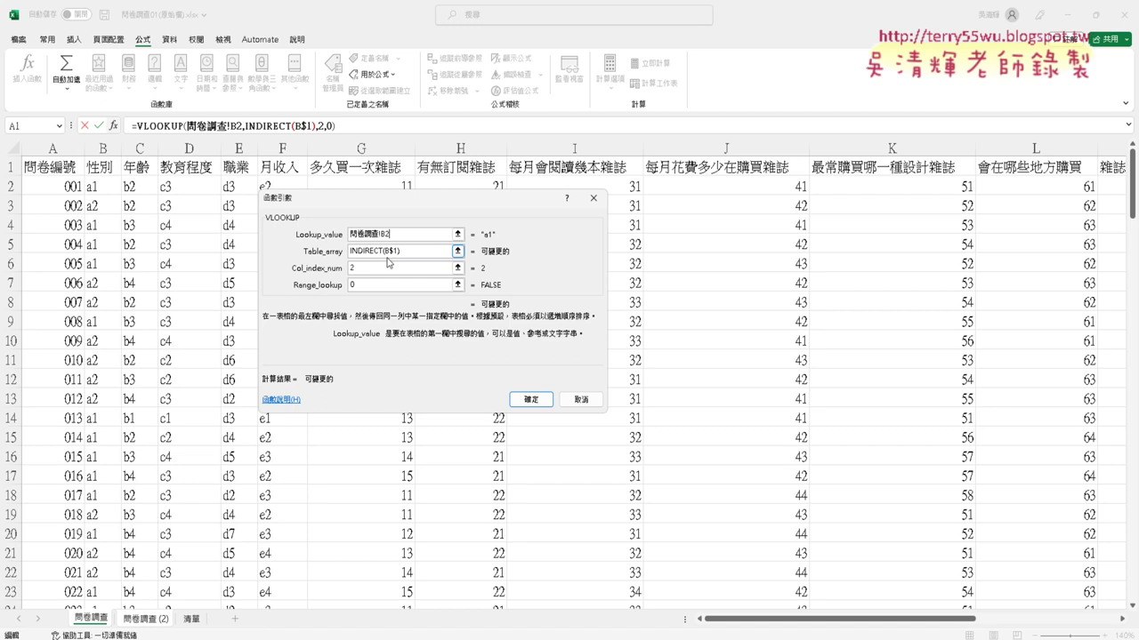
{"action": "left_click", "coordinate": [362, 267]}
{"action": "left_click", "coordinate": [531, 400]}
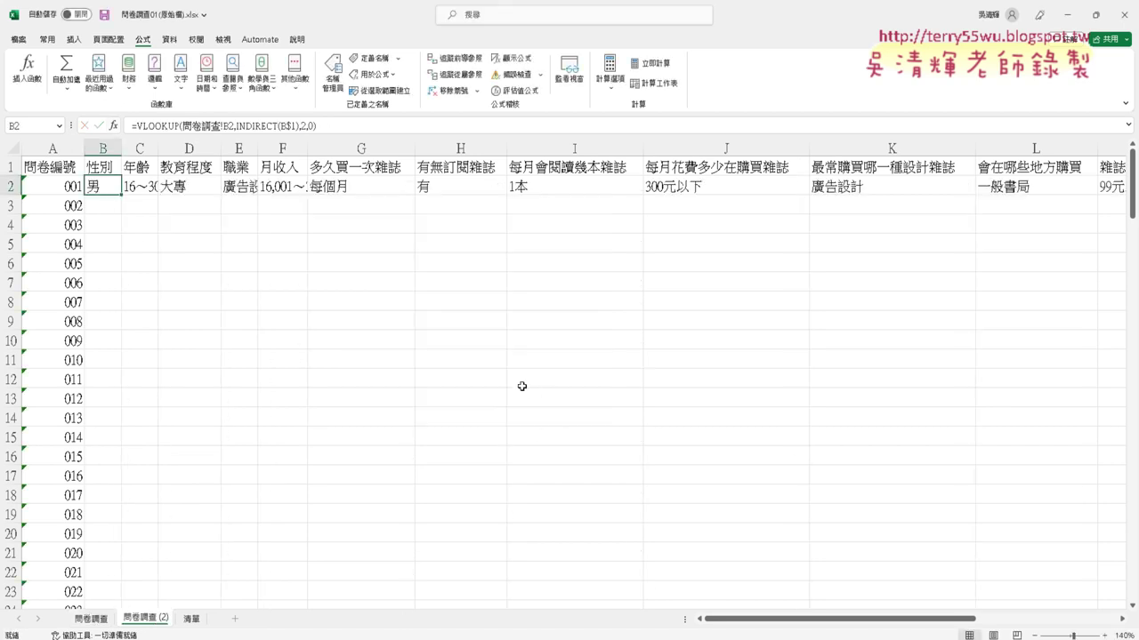
Step: Refill B2's formula across row 2 to column O and open Name Manager
{"action": "mouse_move", "coordinate": [122, 193]}
{"action": "left_mouse_down"}
{"action": "mouse_move", "coordinate": [751, 206]}
{"action": "mouse_move", "coordinate": [1130, 187]}
{"action": "left_mouse_up"}
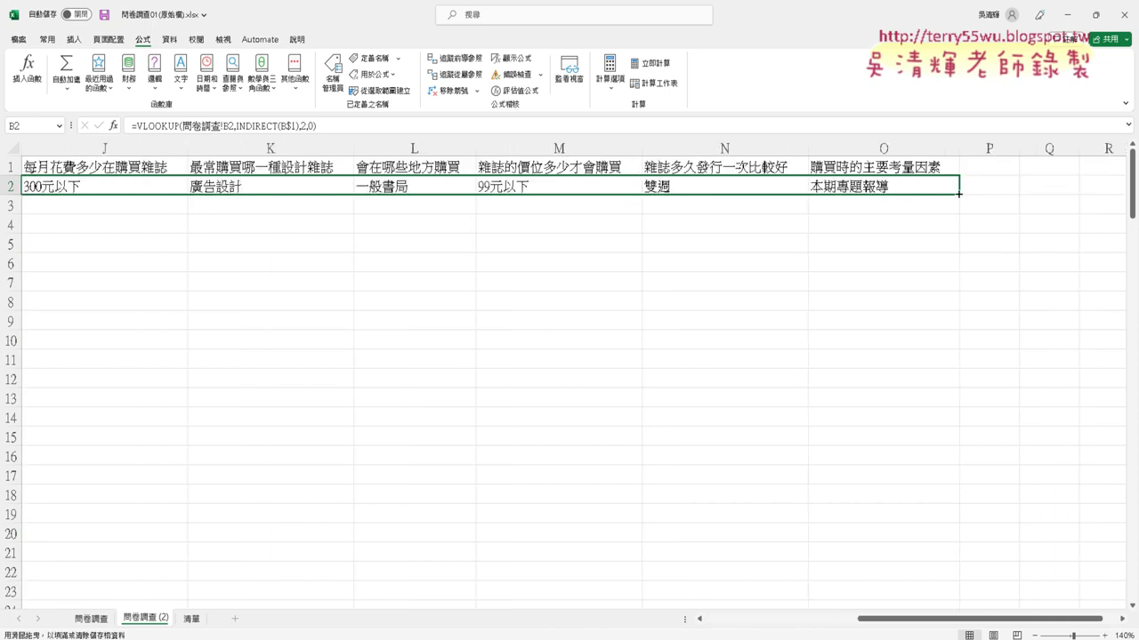
{"action": "left_click_drag", "start_coordinate": [959, 193], "coordinate": [958, 193]}
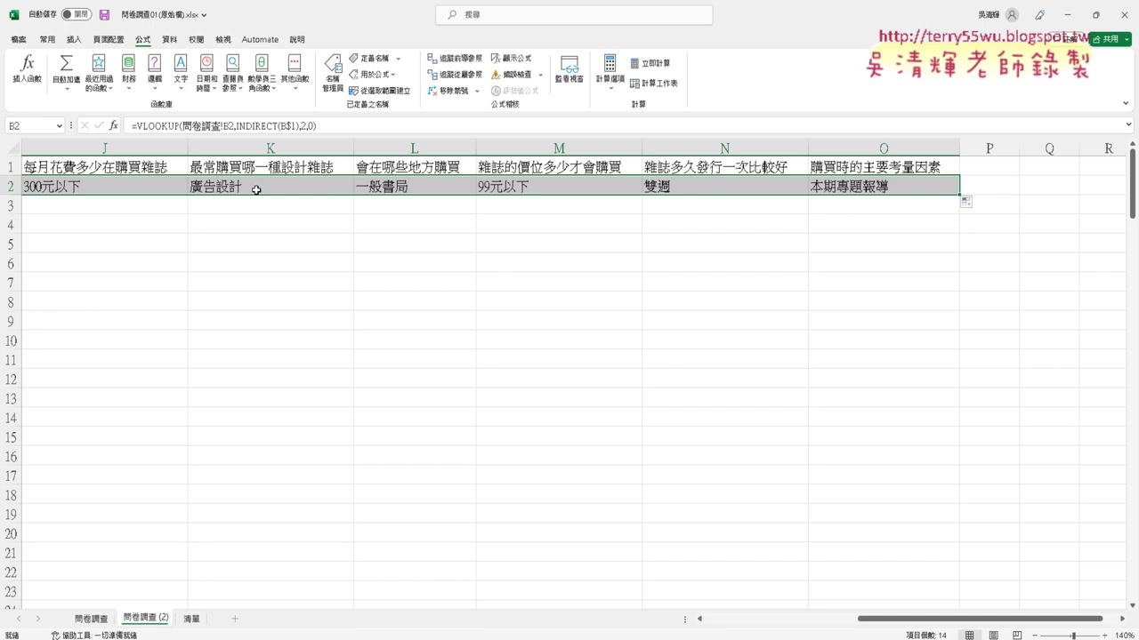
{"action": "left_click", "coordinate": [333, 73]}
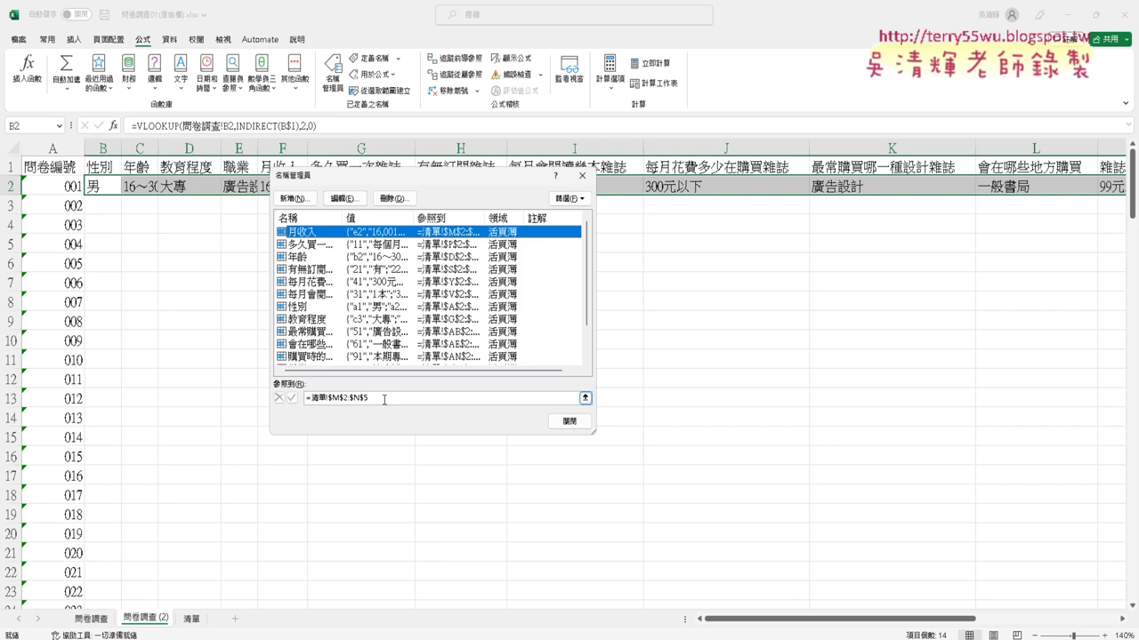
Step: Point 月收入 at 清單!$M$1 and close Name Manager to see F2's #N/A
{"action": "left_click", "coordinate": [385, 399]}
{"action": "left_click_drag", "start_coordinate": [457, 178], "coordinate": [489, 372]}
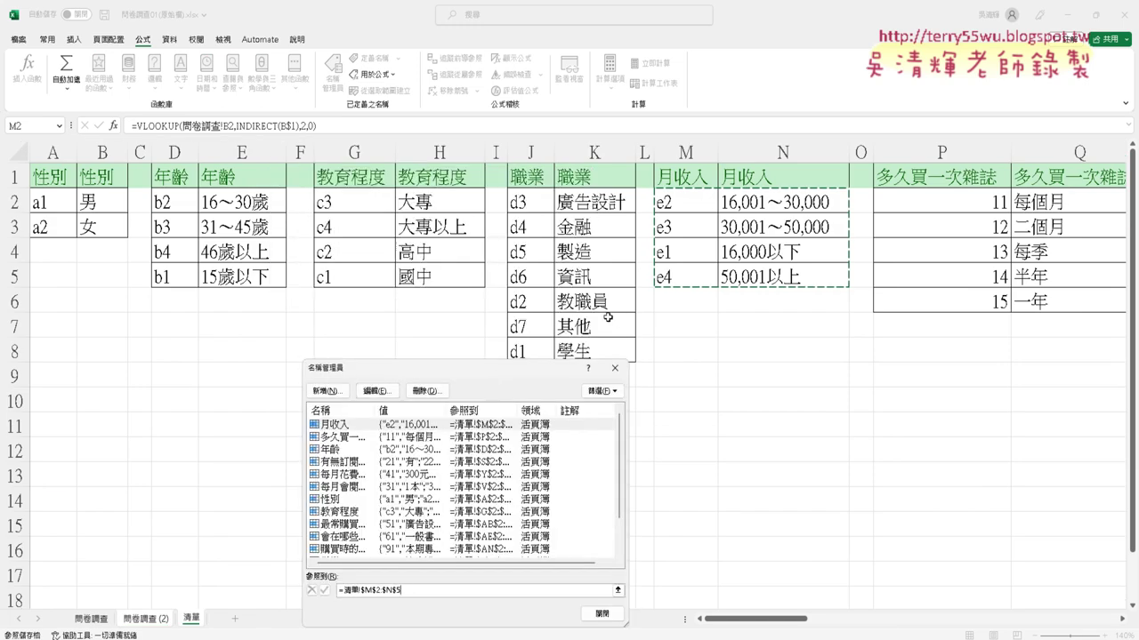
{"action": "left_click", "coordinate": [410, 590]}
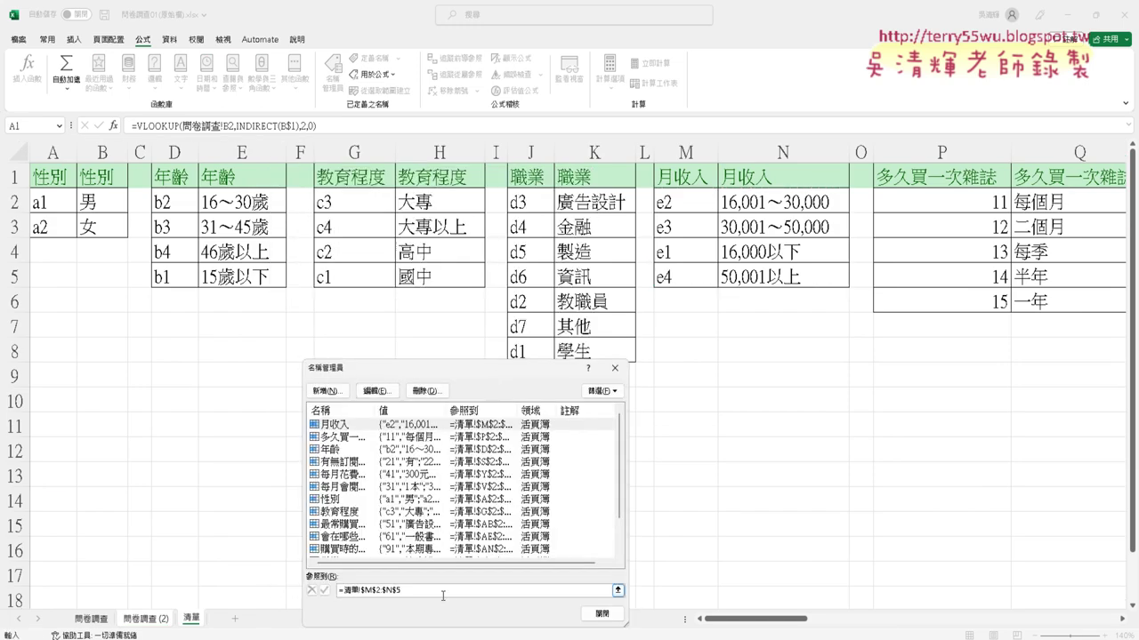
{"action": "left_click_drag", "start_coordinate": [411, 589], "coordinate": [294, 583]}
{"action": "key", "text": "Delete"}
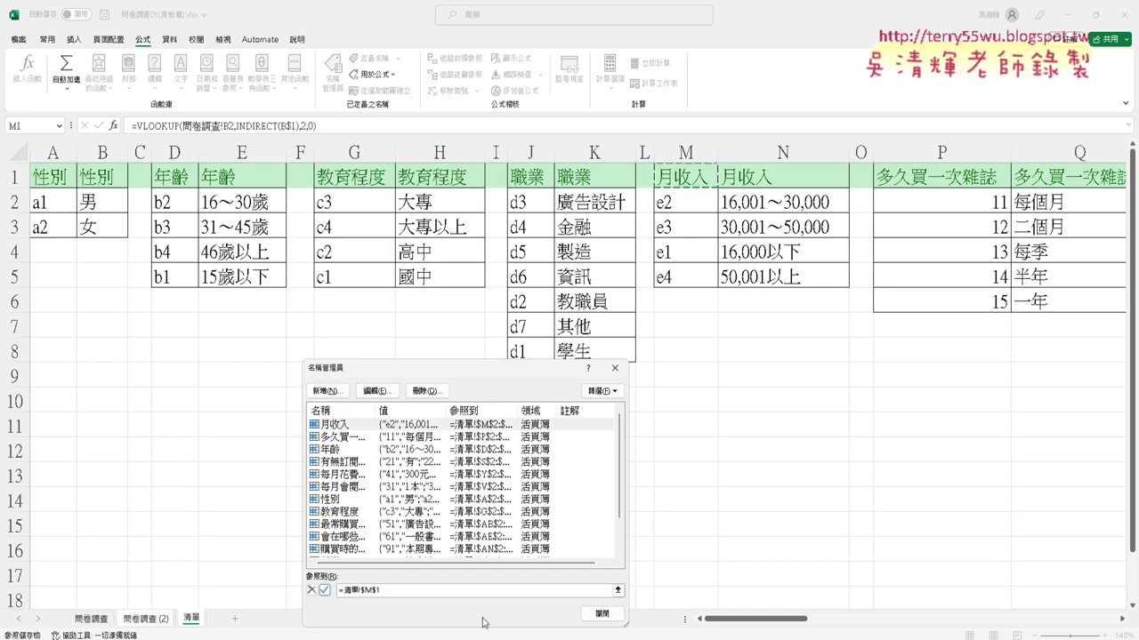
{"action": "left_click", "coordinate": [324, 590]}
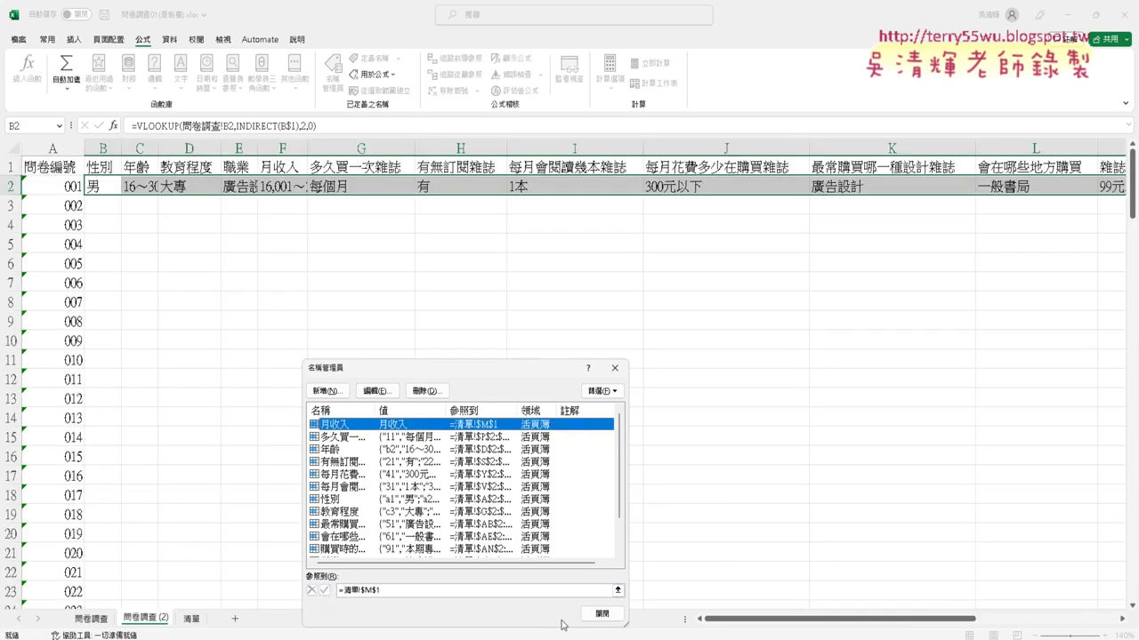
{"action": "left_click", "coordinate": [601, 614]}
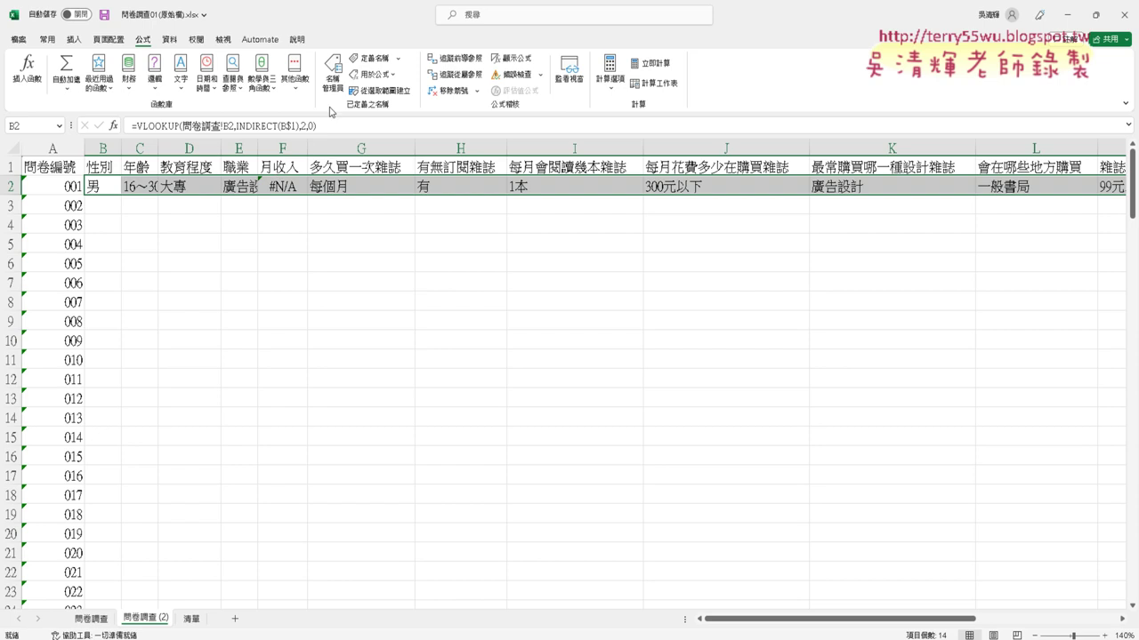
Step: Reset 月收入 to 清單!$M$2:$N$5 in Name Manager and close it
{"action": "left_click", "coordinate": [333, 76]}
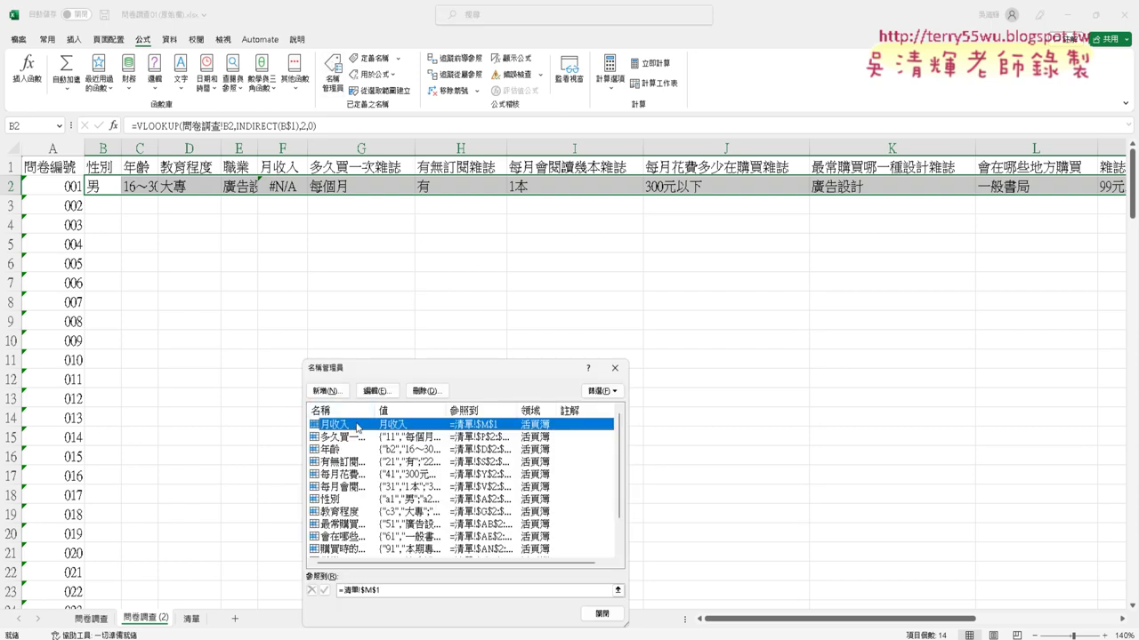
{"action": "left_click_drag", "start_coordinate": [463, 369], "coordinate": [541, 196]}
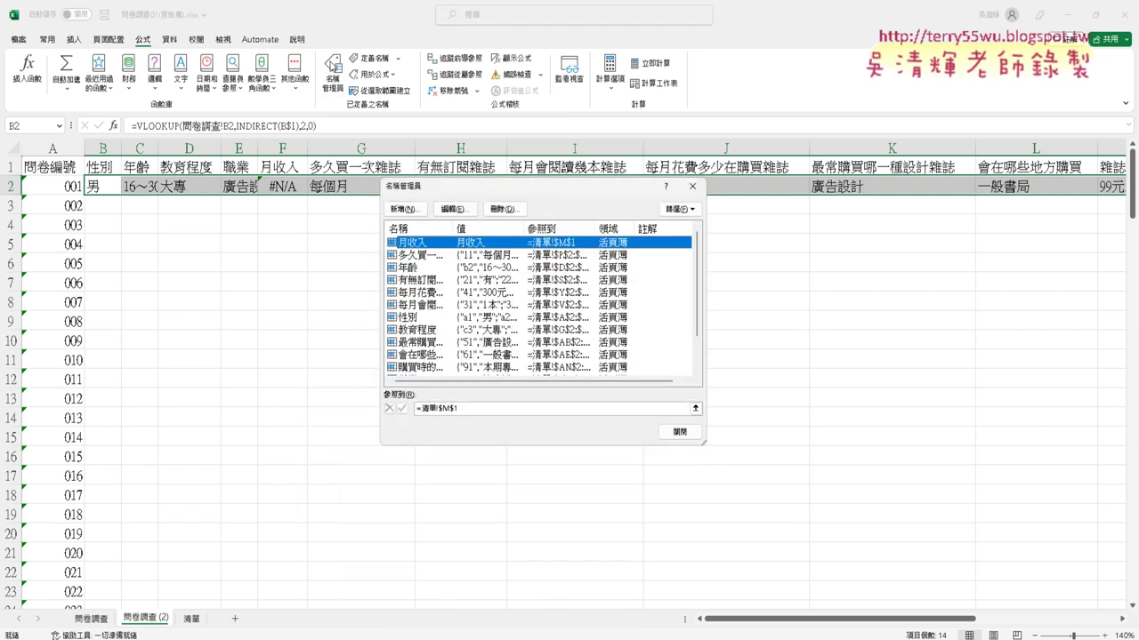
{"action": "left_click", "coordinate": [469, 409]}
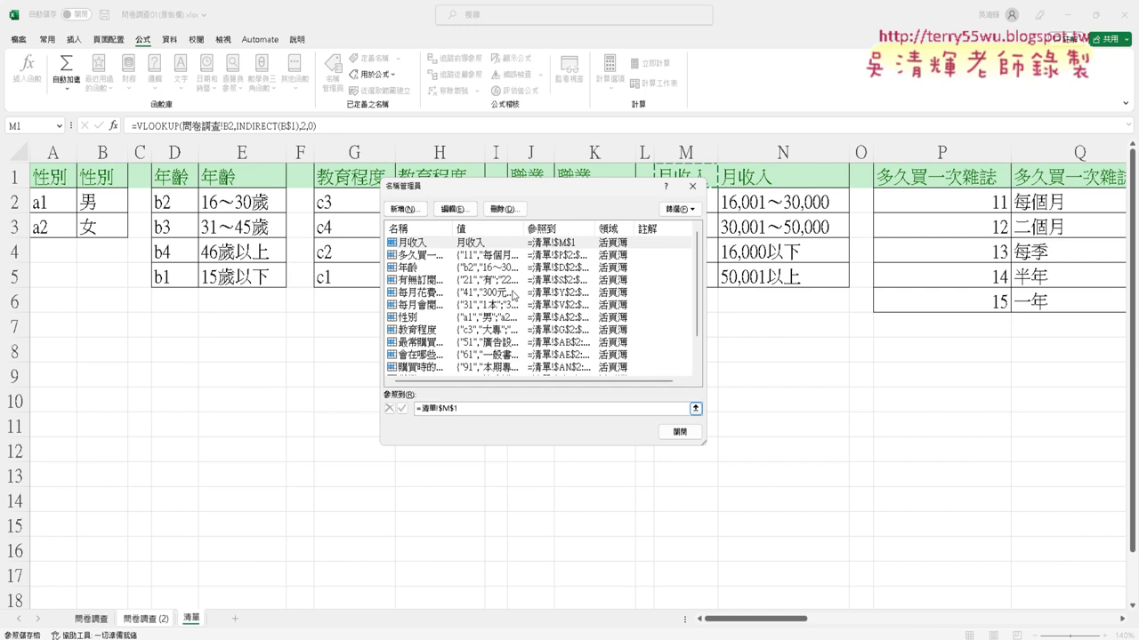
{"action": "left_click_drag", "start_coordinate": [559, 189], "coordinate": [420, 257]}
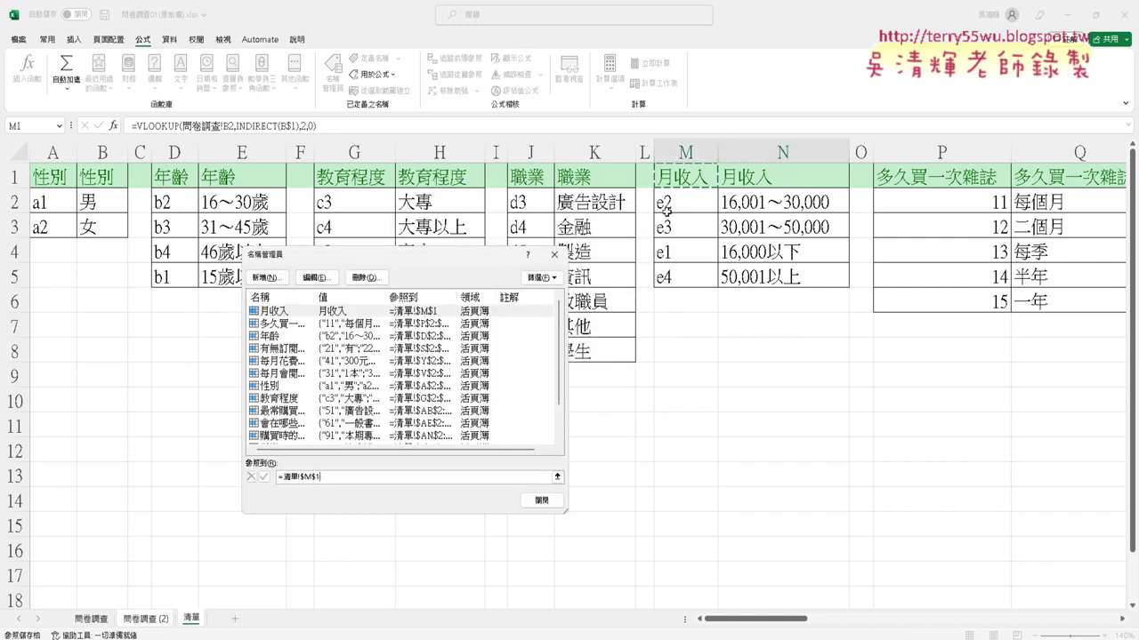
{"action": "left_click_drag", "start_coordinate": [342, 480], "coordinate": [257, 479]}
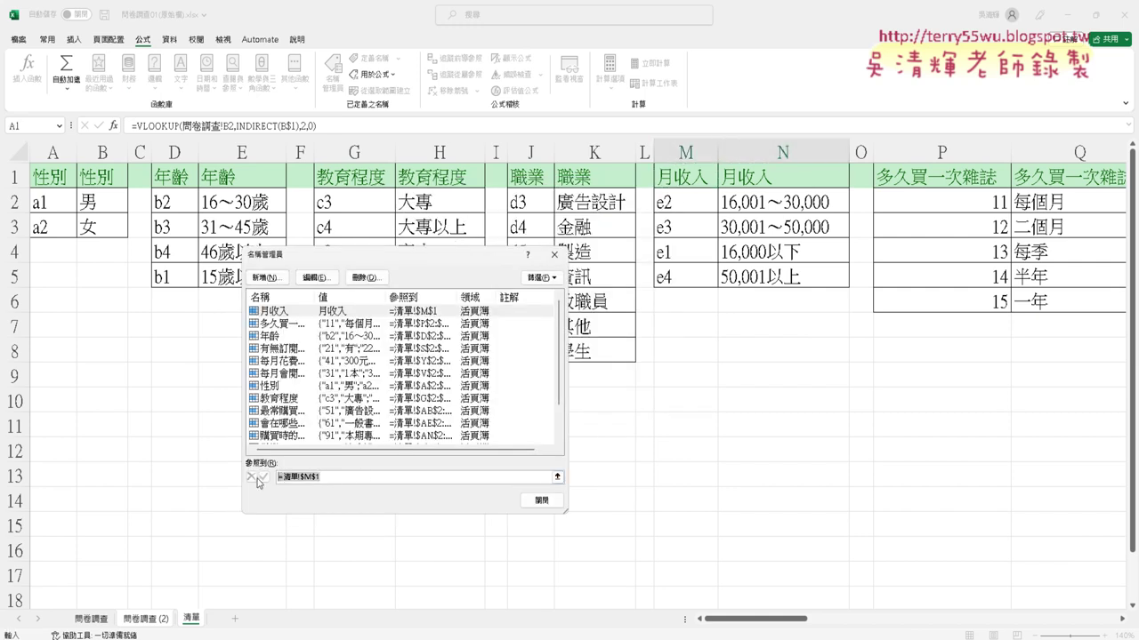
{"action": "key", "text": "BackSpace"}
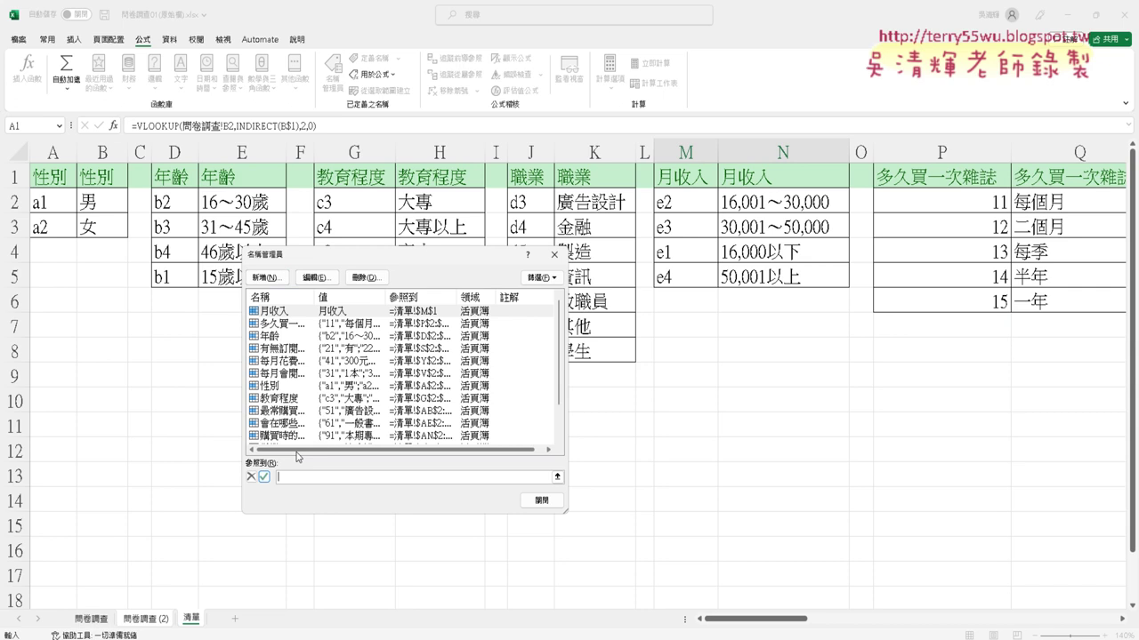
{"action": "left_click_drag", "start_coordinate": [684, 205], "coordinate": [779, 277]}
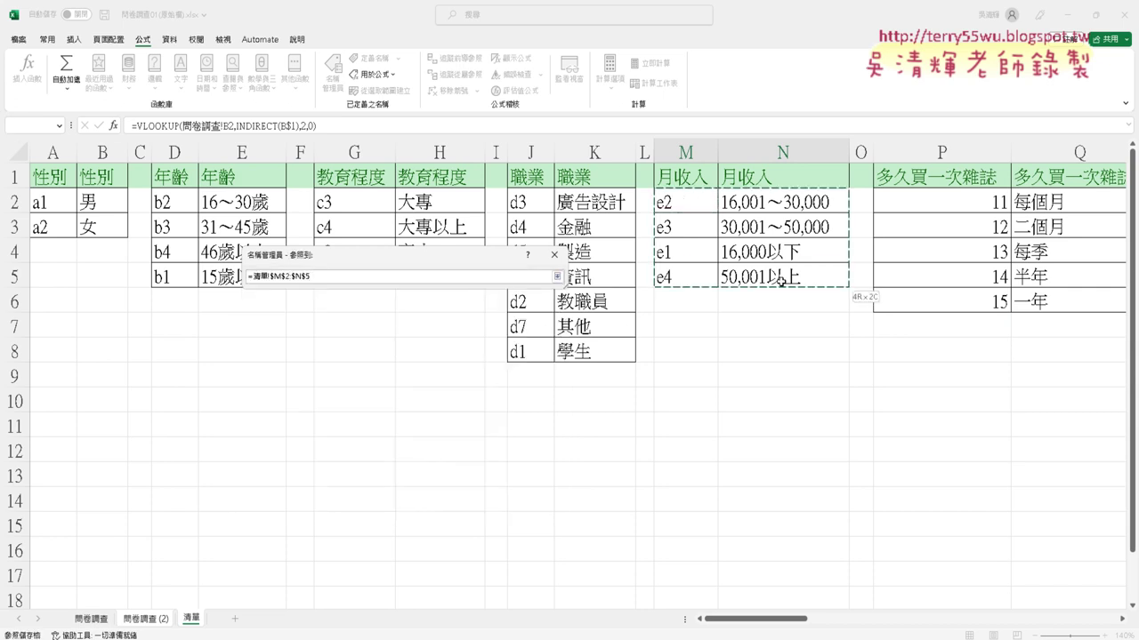
{"action": "left_click", "coordinate": [263, 477]}
{"action": "left_click", "coordinate": [263, 478]}
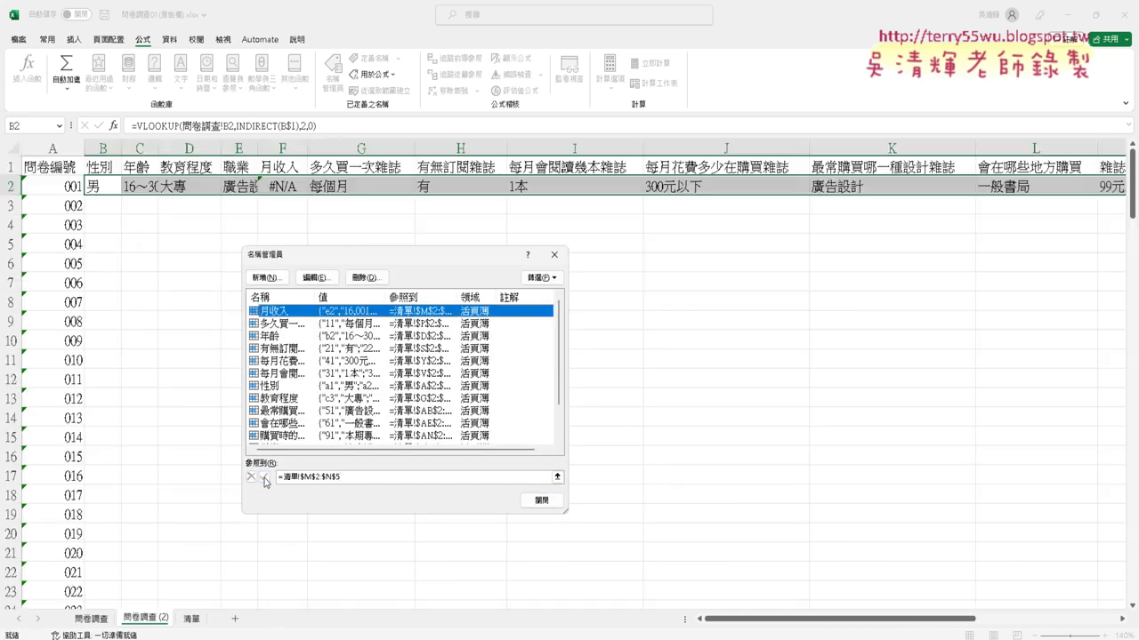
{"action": "left_click", "coordinate": [542, 502]}
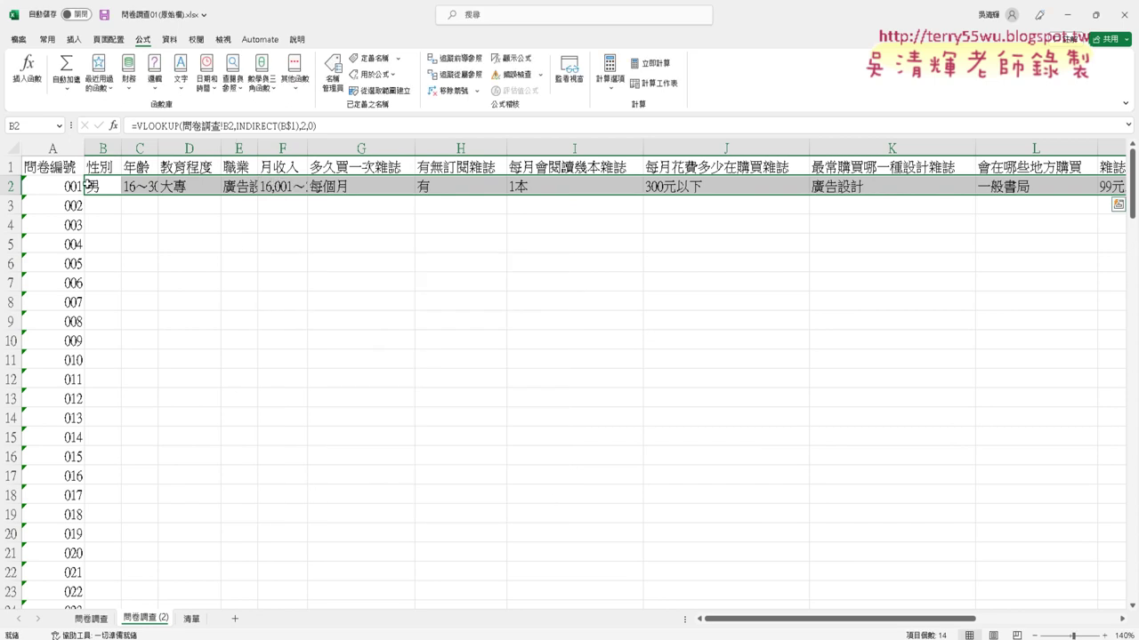
Step: Fill B2's VLOOKUP formula across to column O, then down all respondent rows
{"action": "left_click", "coordinate": [89, 185]}
{"action": "left_click_drag", "start_coordinate": [122, 196], "coordinate": [1125, 191]}
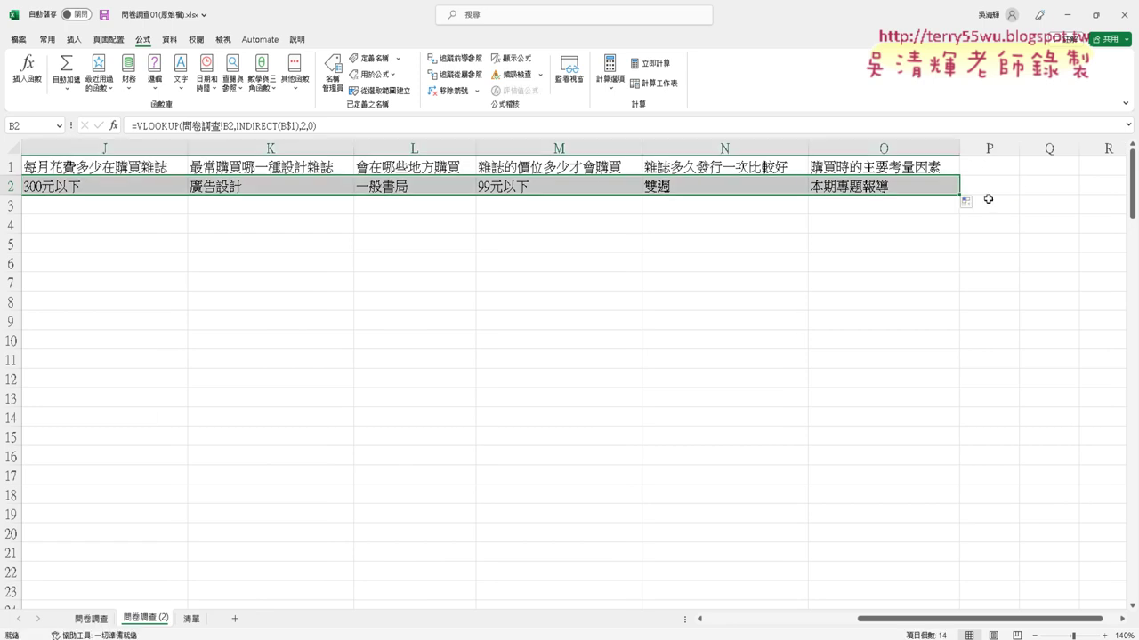
{"action": "left_click_drag", "start_coordinate": [1025, 203], "coordinate": [982, 198]}
{"action": "double_click", "coordinate": [961, 193]}
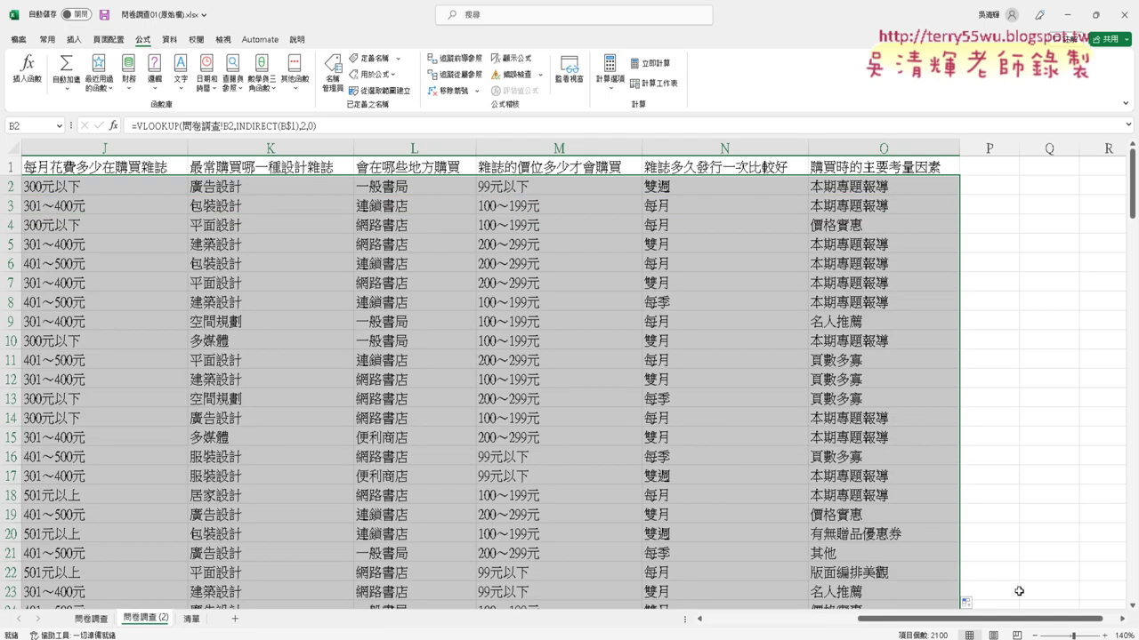
{"action": "left_click_drag", "start_coordinate": [974, 627], "coordinate": [786, 633]}
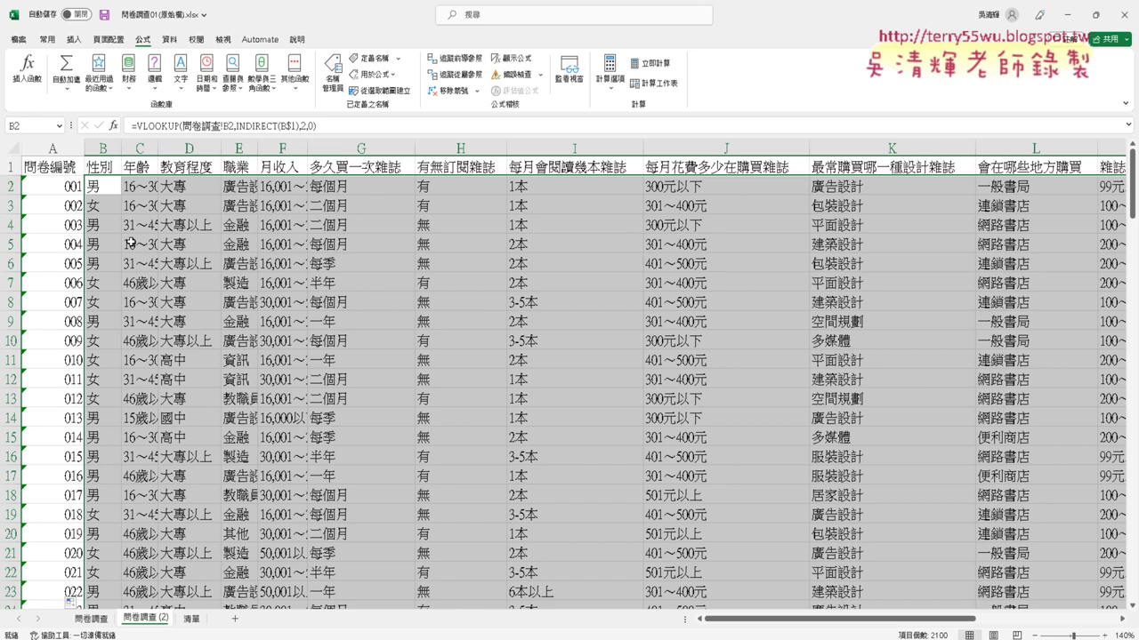
Step: Review the decoded rows, then show the Function Arguments for B2's VLOOKUP formula
{"action": "scroll", "coordinate": [131, 242], "scroll_direction": "down", "scroll_amount": 4}
{"action": "scroll", "coordinate": [143, 253], "scroll_direction": "down", "scroll_amount": 4}
{"action": "scroll", "coordinate": [155, 267], "scroll_direction": "down", "scroll_amount": 4}
{"action": "scroll", "coordinate": [166, 277], "scroll_direction": "down", "scroll_amount": 3}
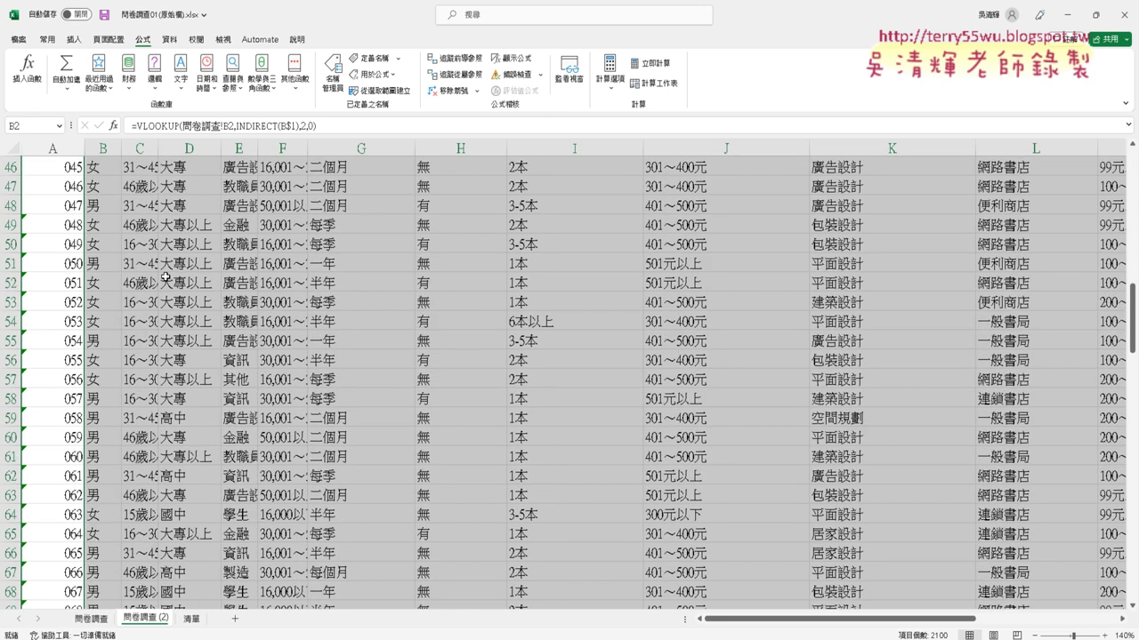
{"action": "scroll", "coordinate": [166, 277], "scroll_direction": "up", "scroll_amount": 7}
{"action": "scroll", "coordinate": [166, 277], "scroll_direction": "up", "scroll_amount": 8}
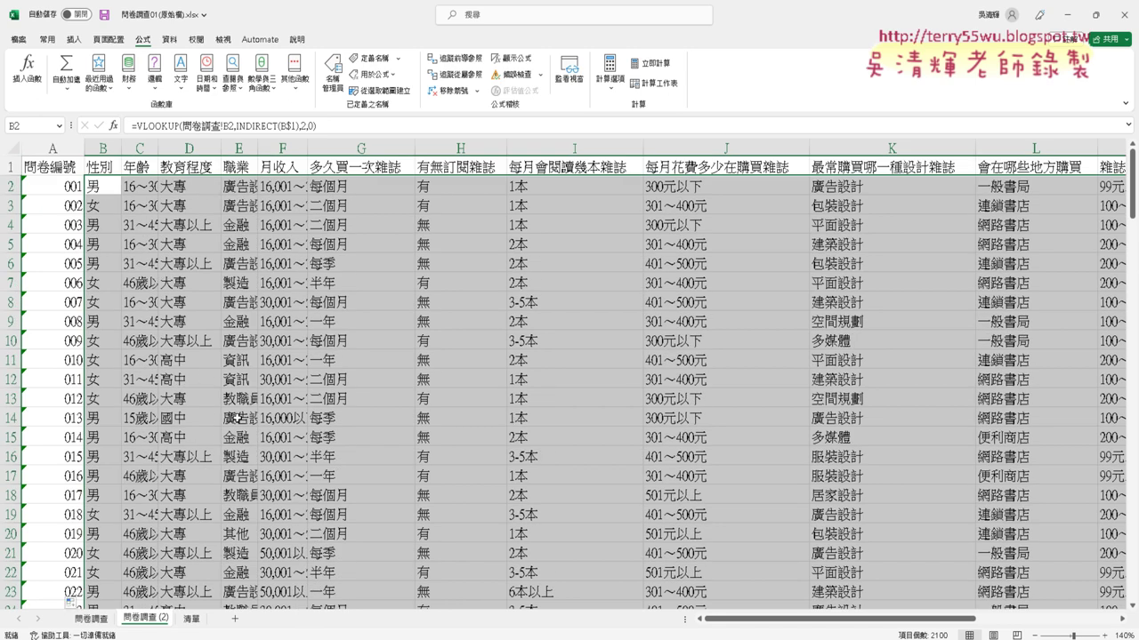
{"action": "left_click", "coordinate": [163, 125]}
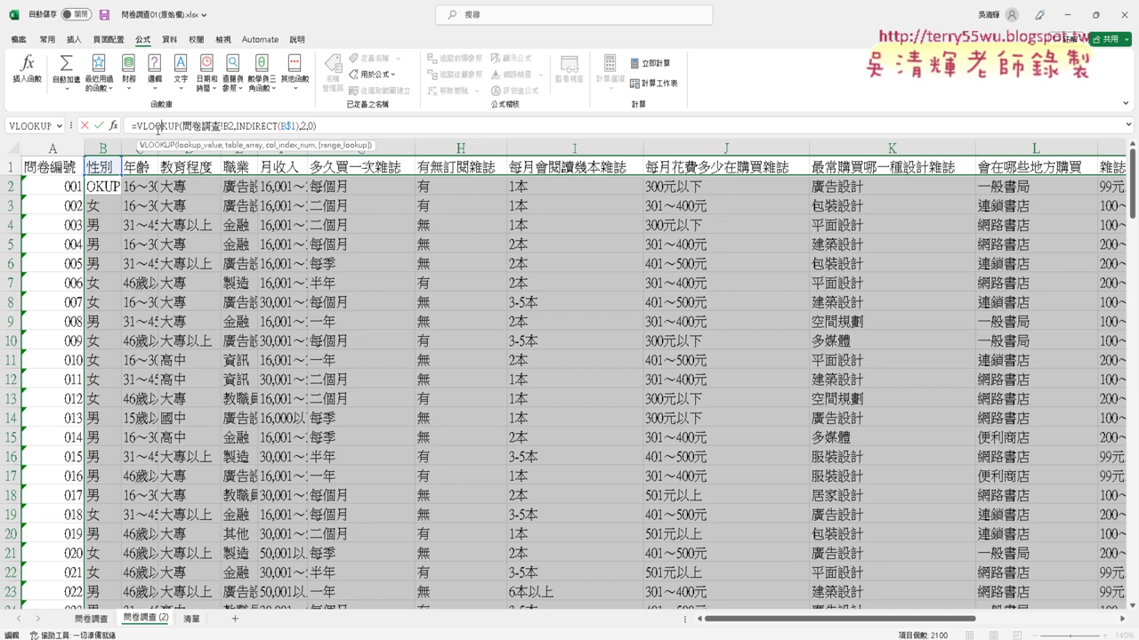
{"action": "left_click", "coordinate": [113, 125]}
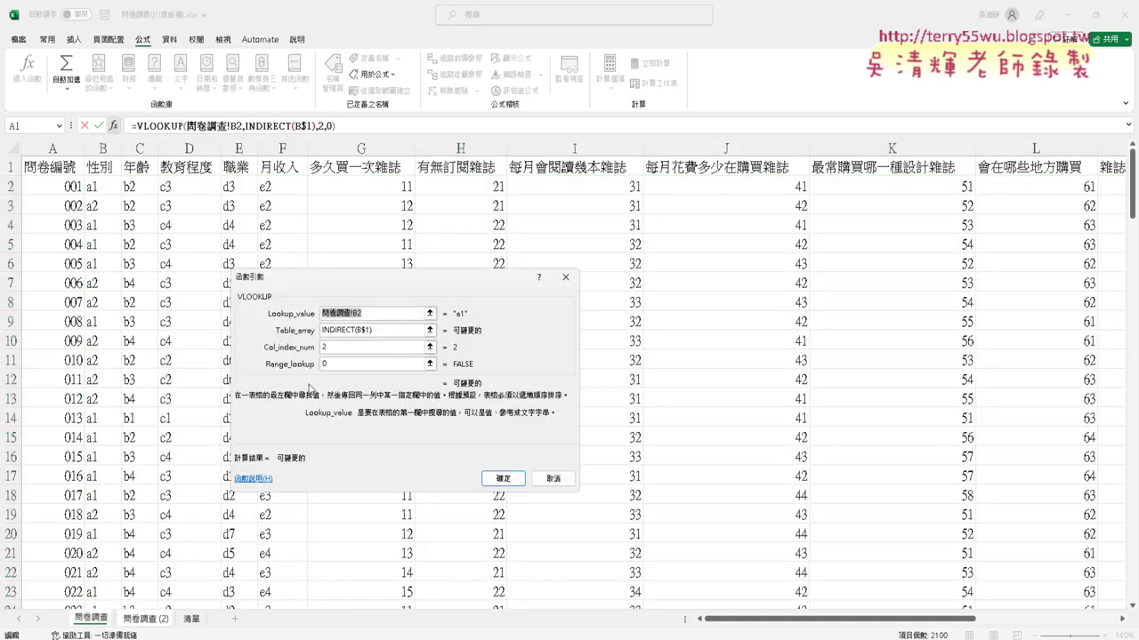